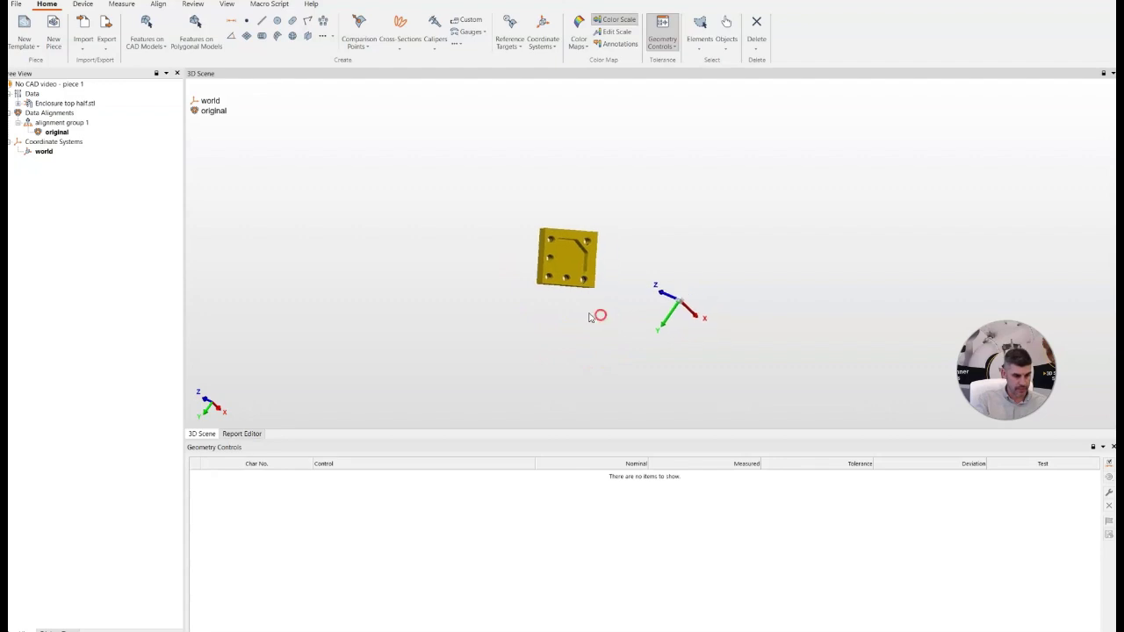
Step: Extract a plane from the scanned block's side face along the edge with only two holes, picking features on the polygonal model
scroll(582, 319, up, 4)
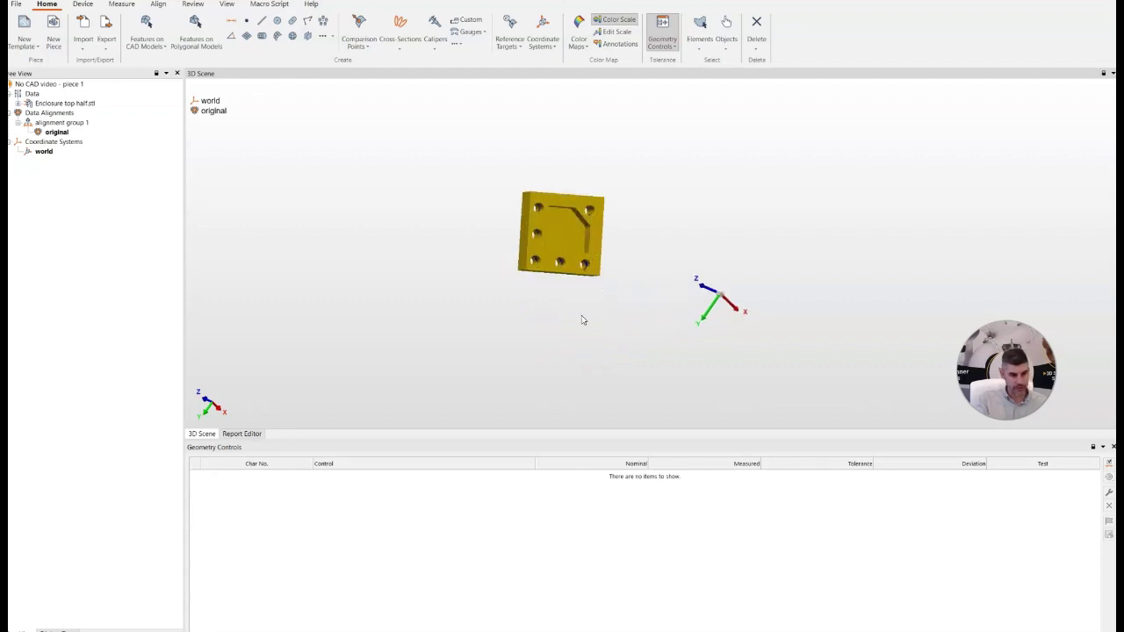
drag(576, 315, 579, 189)
drag(634, 315, 567, 278)
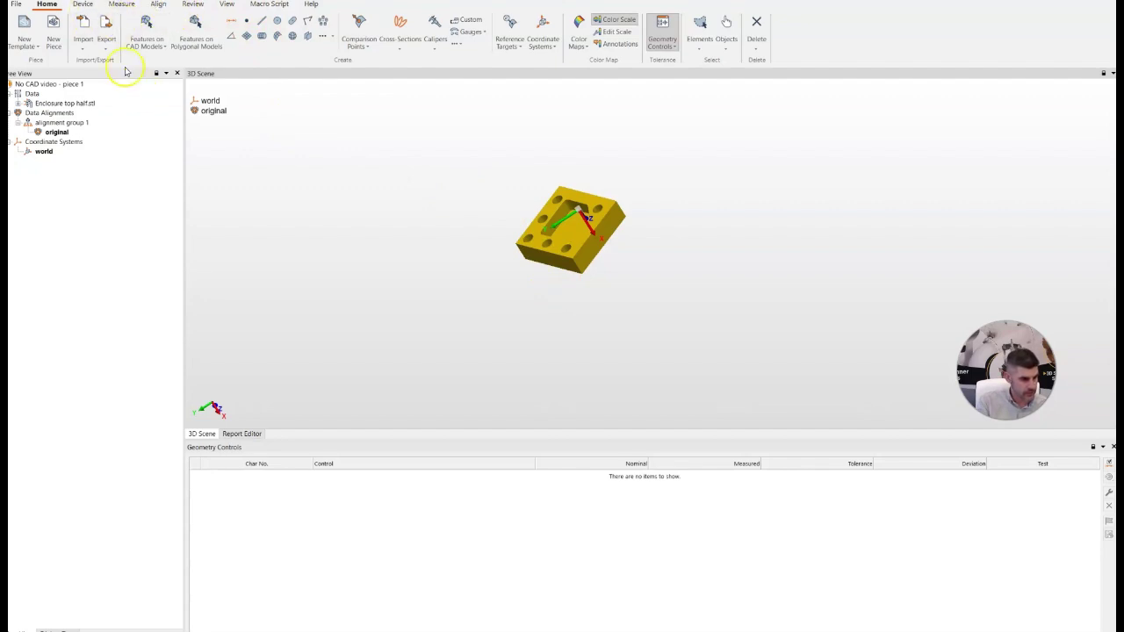
click(192, 29)
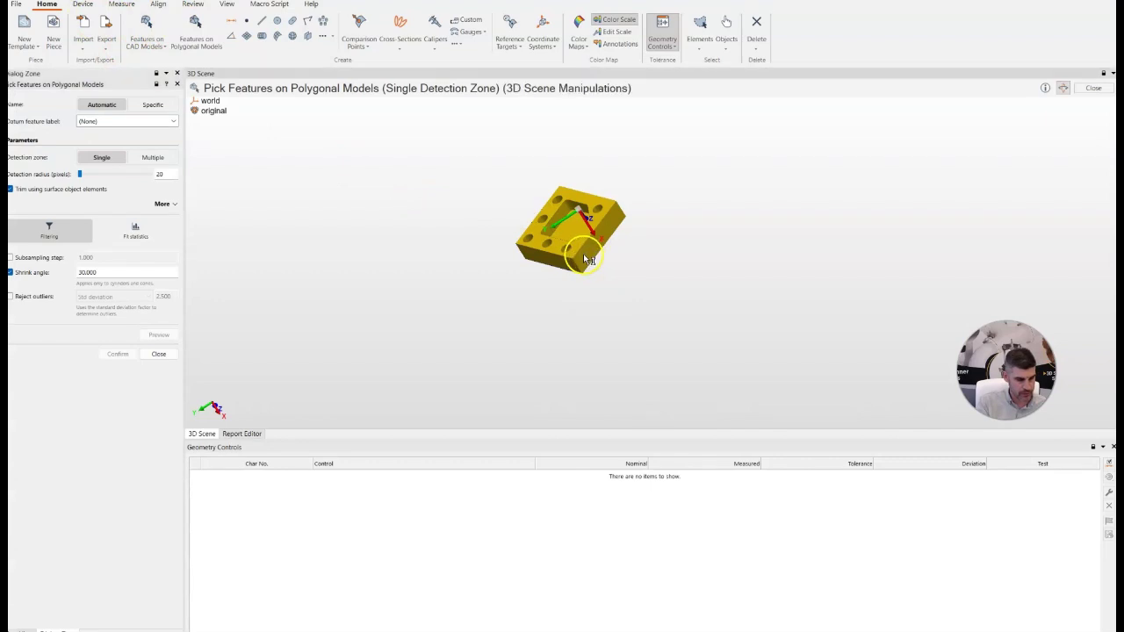
scroll(587, 259, up, 5)
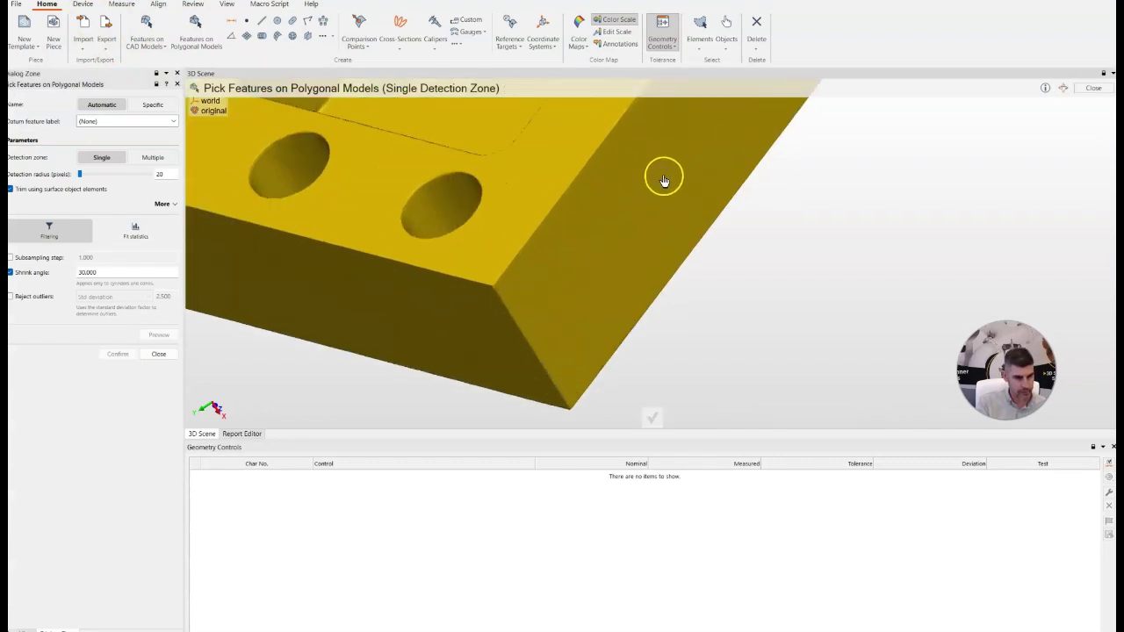
click(620, 255)
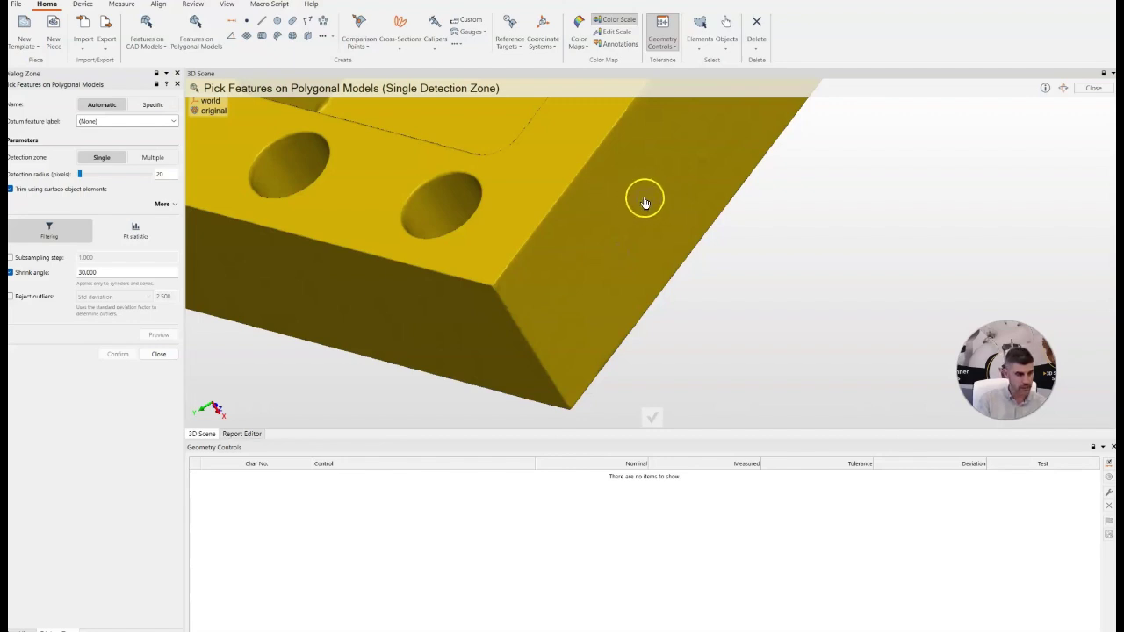
click(602, 252)
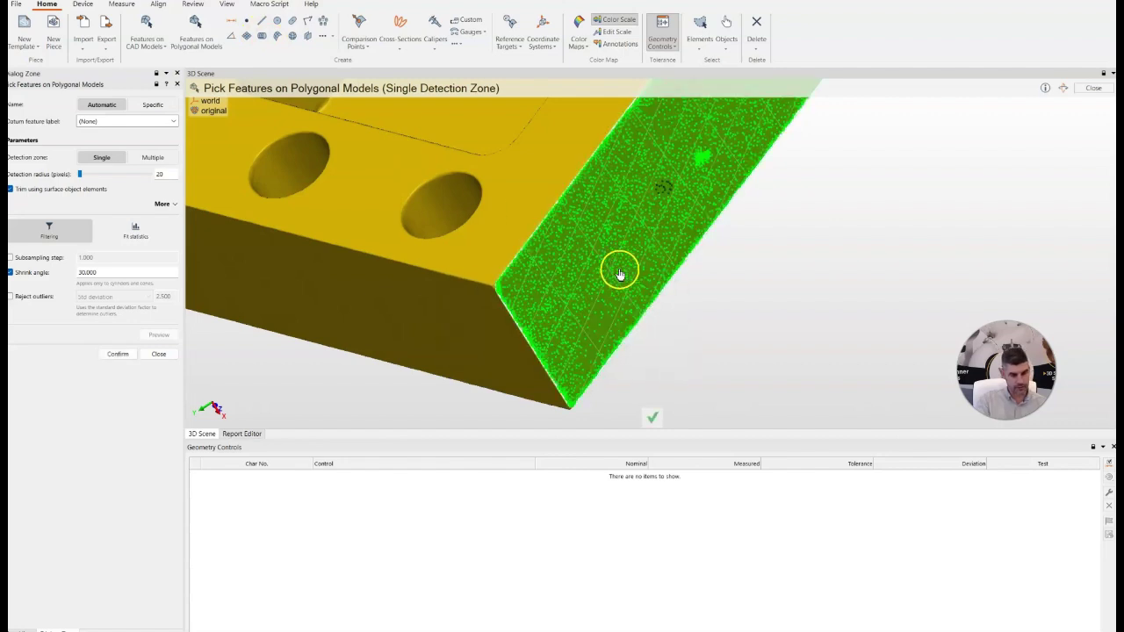
middle_drag(648, 198, 679, 211)
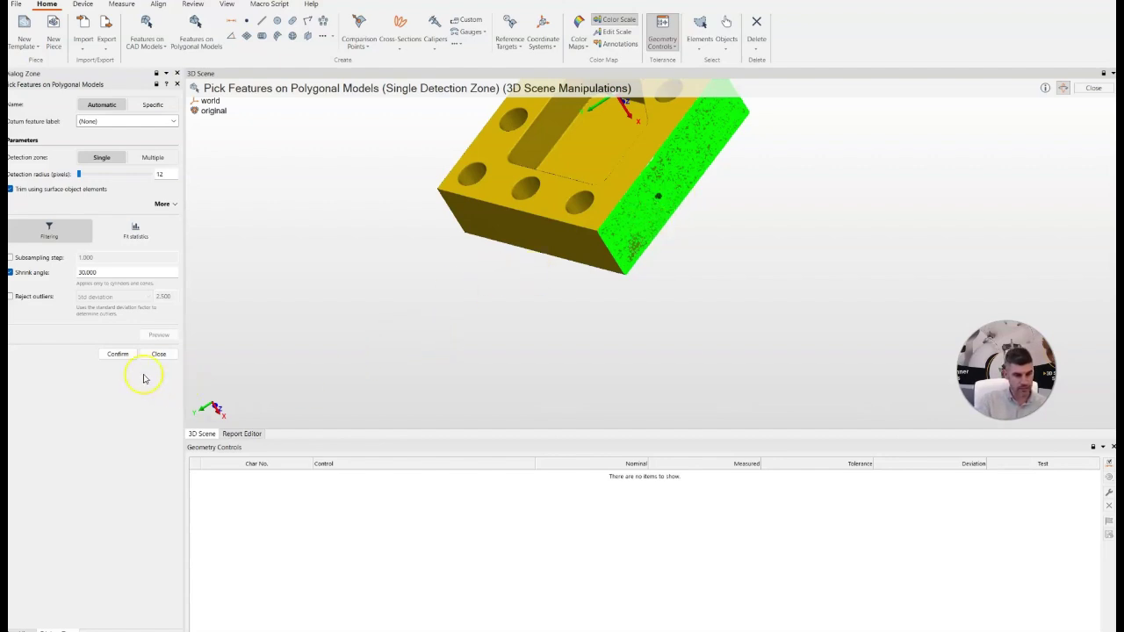
click(119, 355)
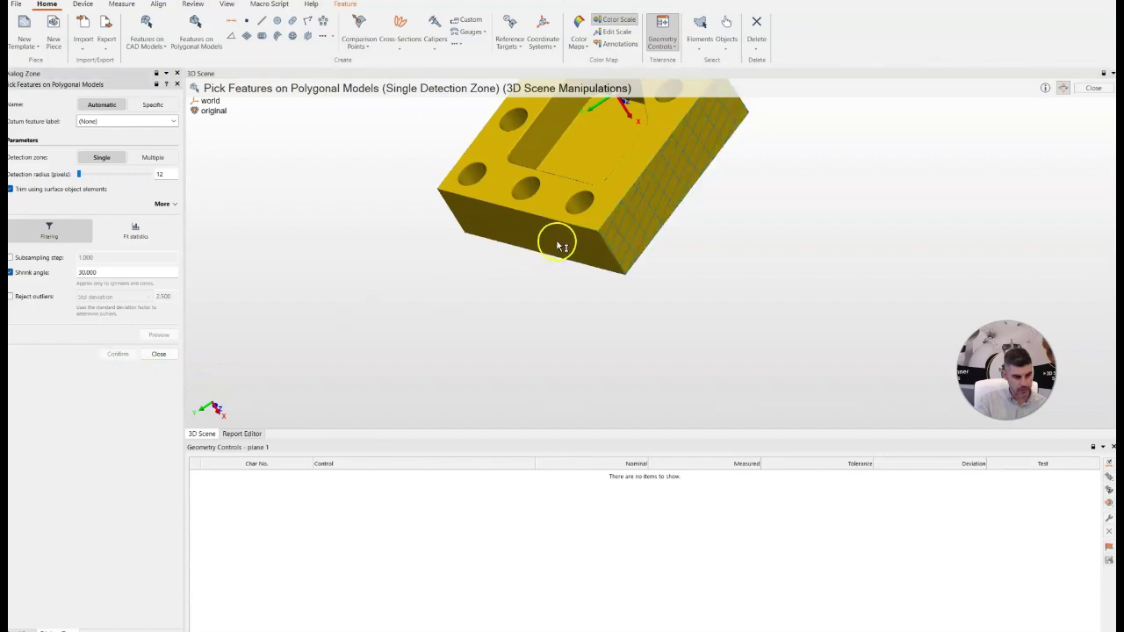
Step: Extract planes from the adjacent side face along the three-hole row and from the flat back face without the pocket
click(556, 243)
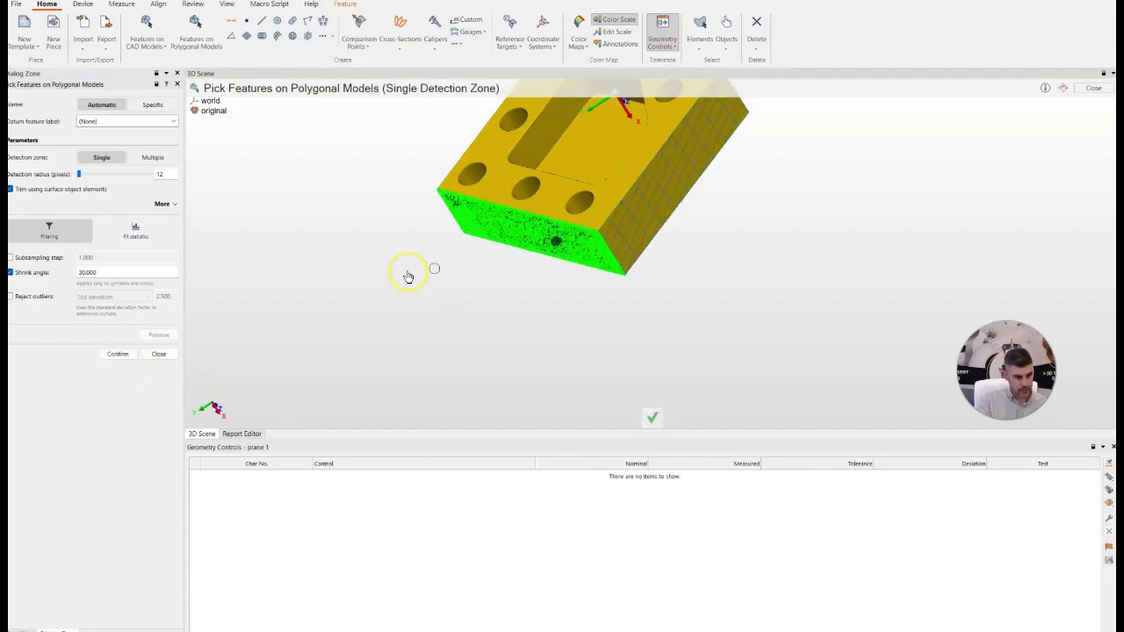
click(120, 354)
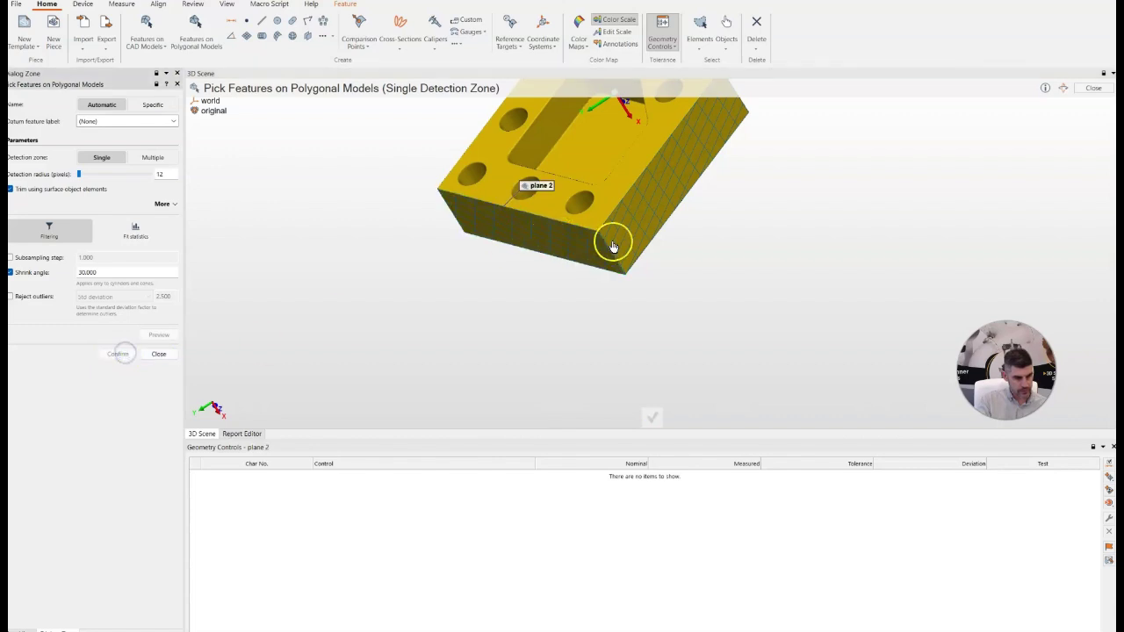
drag(615, 264, 699, 341)
click(654, 306)
right_click(680, 350)
click(712, 299)
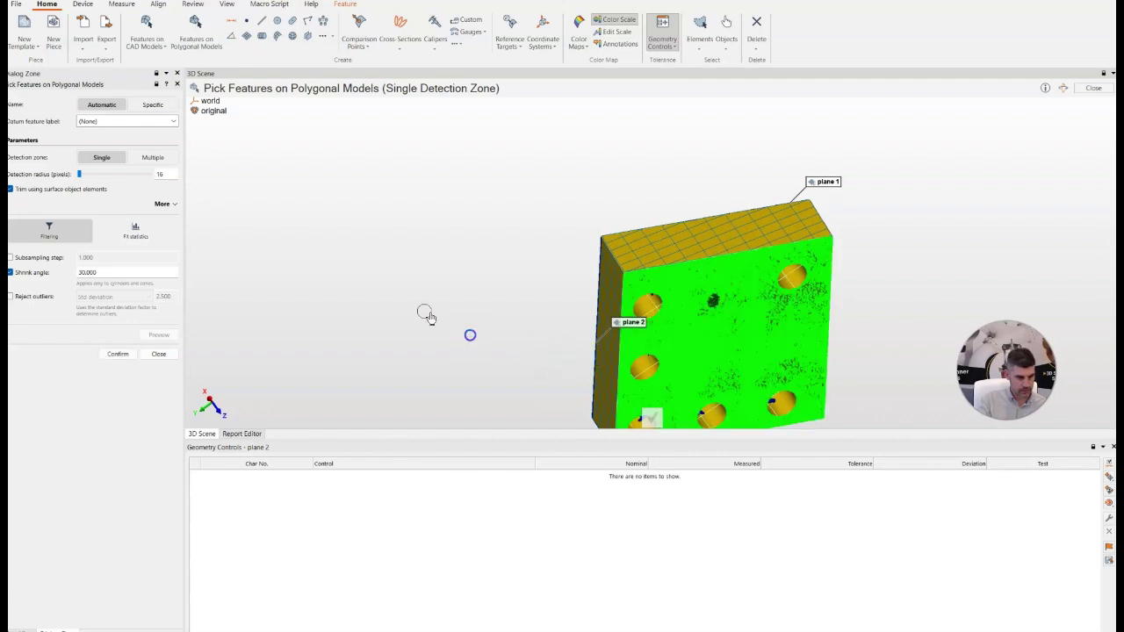
click(117, 354)
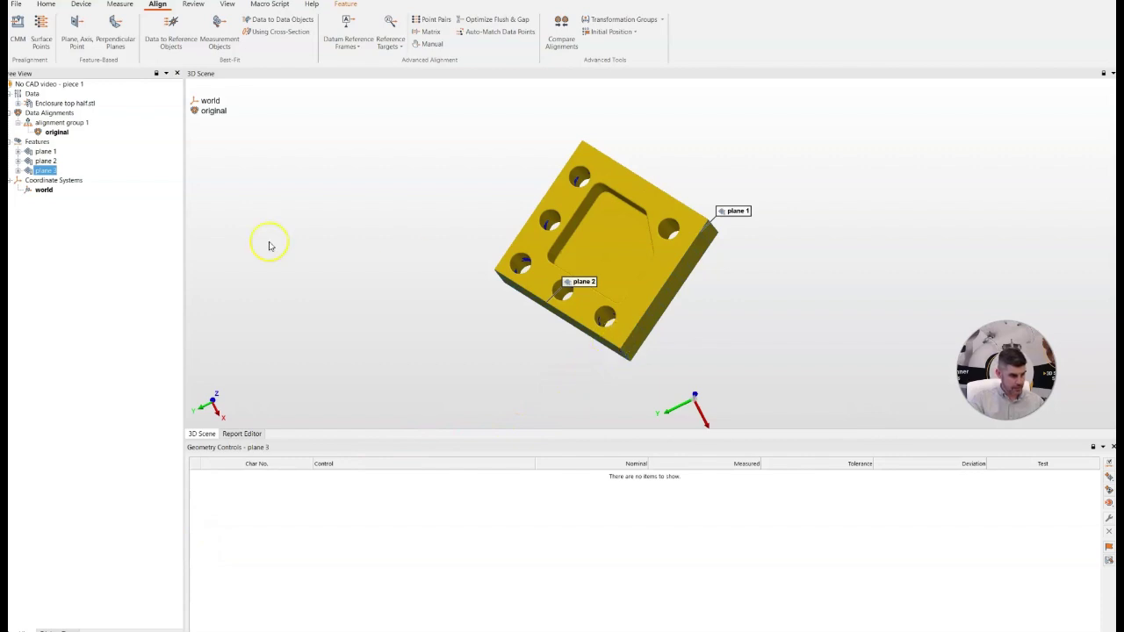
Step: Set up a perpendicular planes alignment matching plane 1 to +YZ as first plane and plane 2 to -ZX as second plane
click(120, 27)
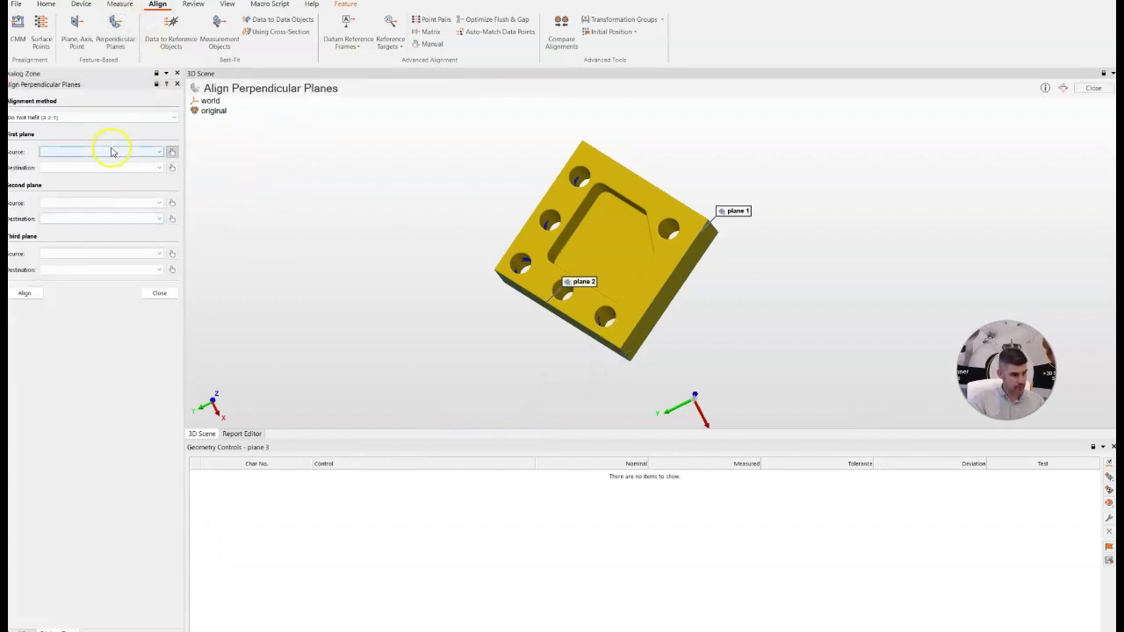
click(103, 151)
click(95, 162)
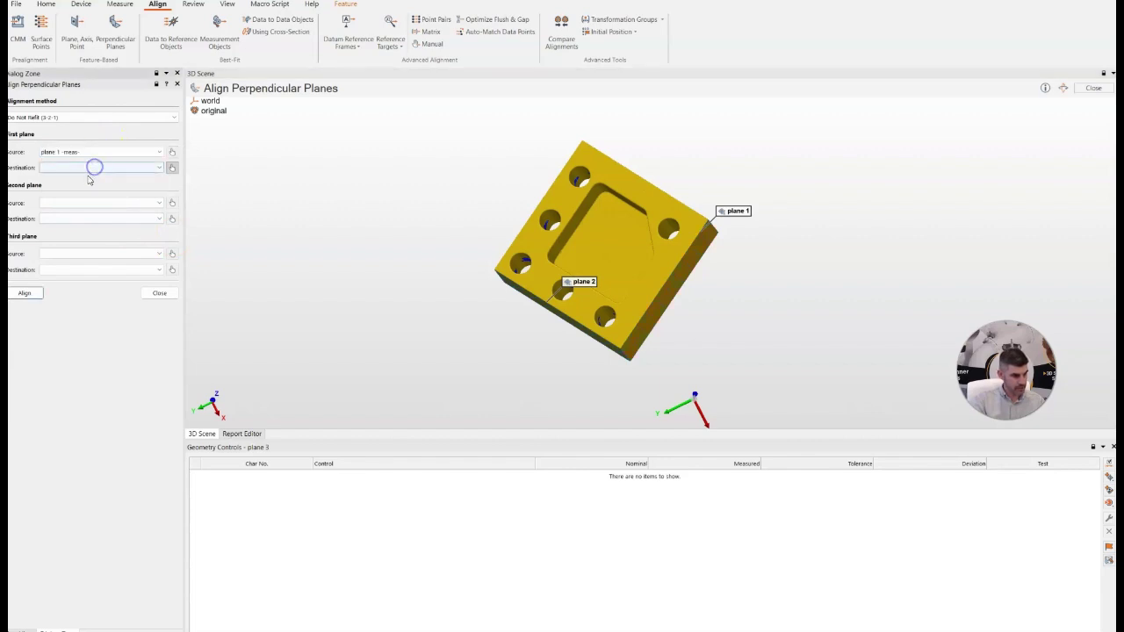
click(92, 168)
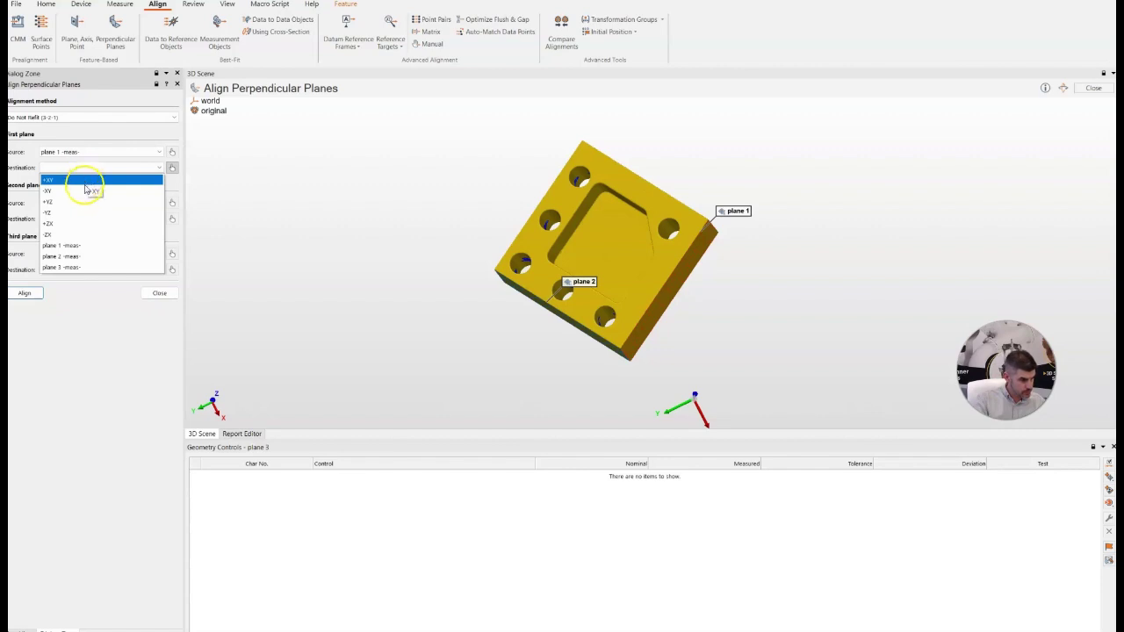
click(85, 205)
click(74, 217)
click(68, 240)
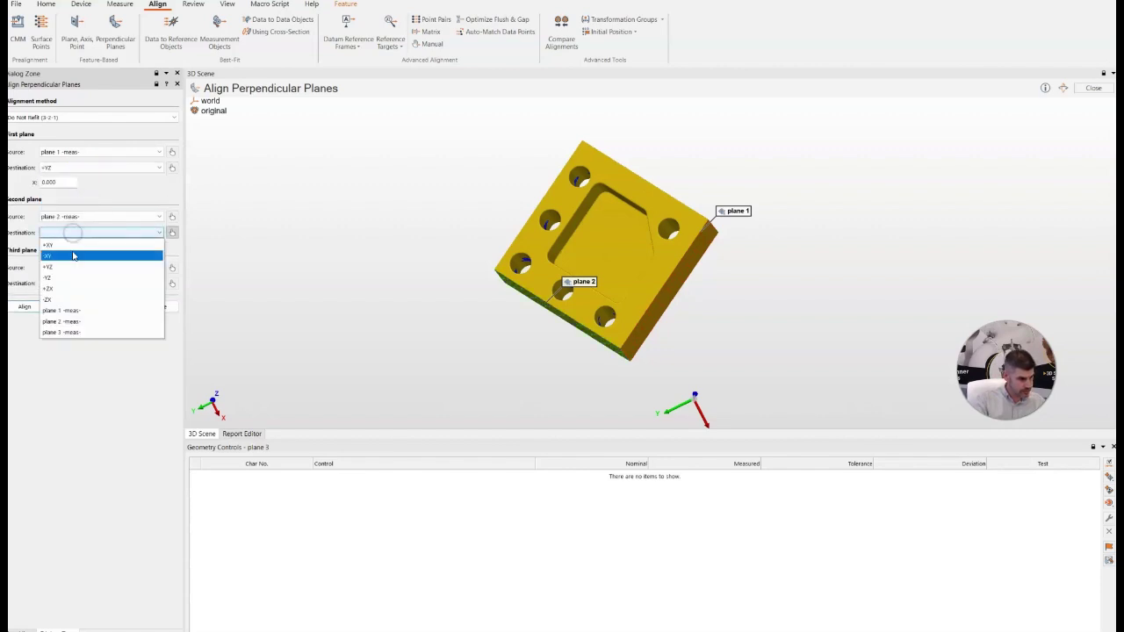
click(68, 300)
Step: Match plane 3 to +XY as the third plane and align the part
click(74, 280)
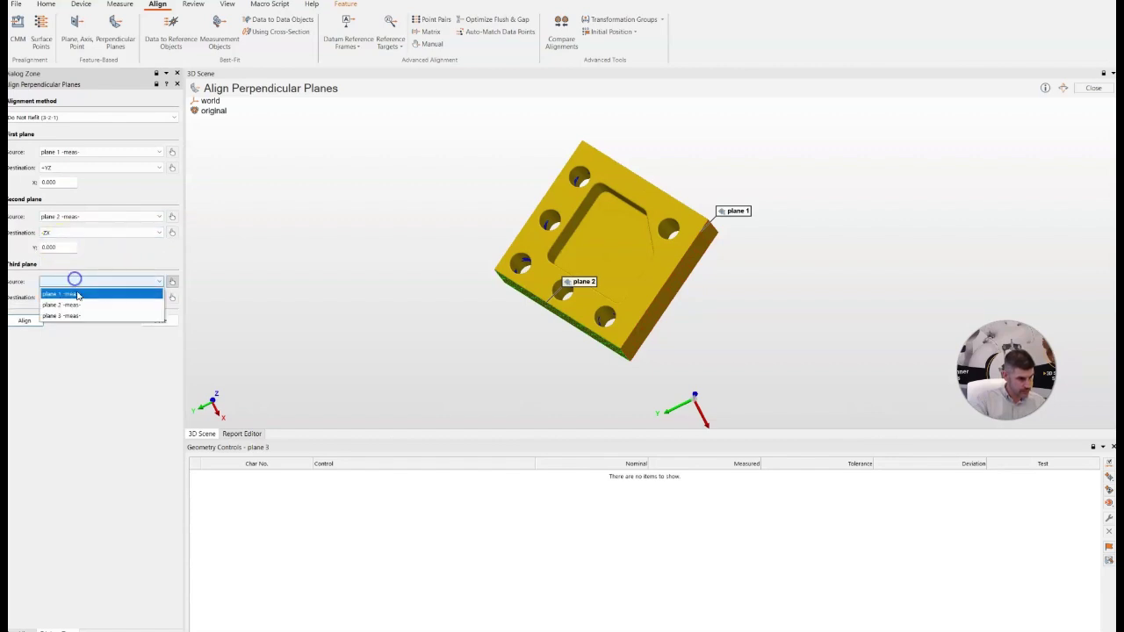
click(79, 316)
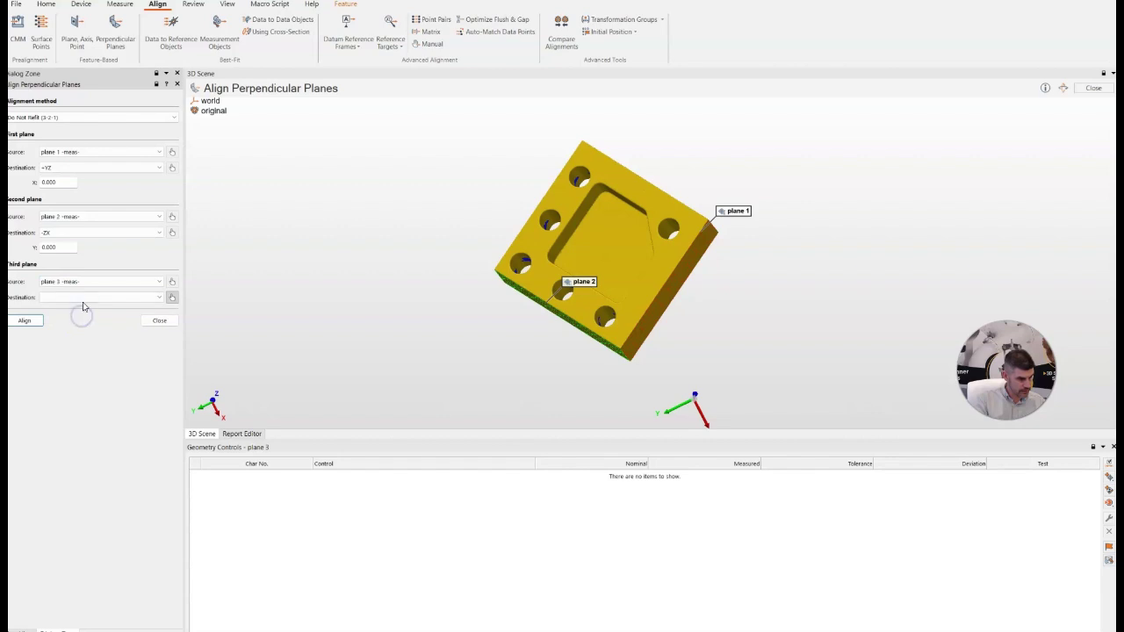
click(83, 298)
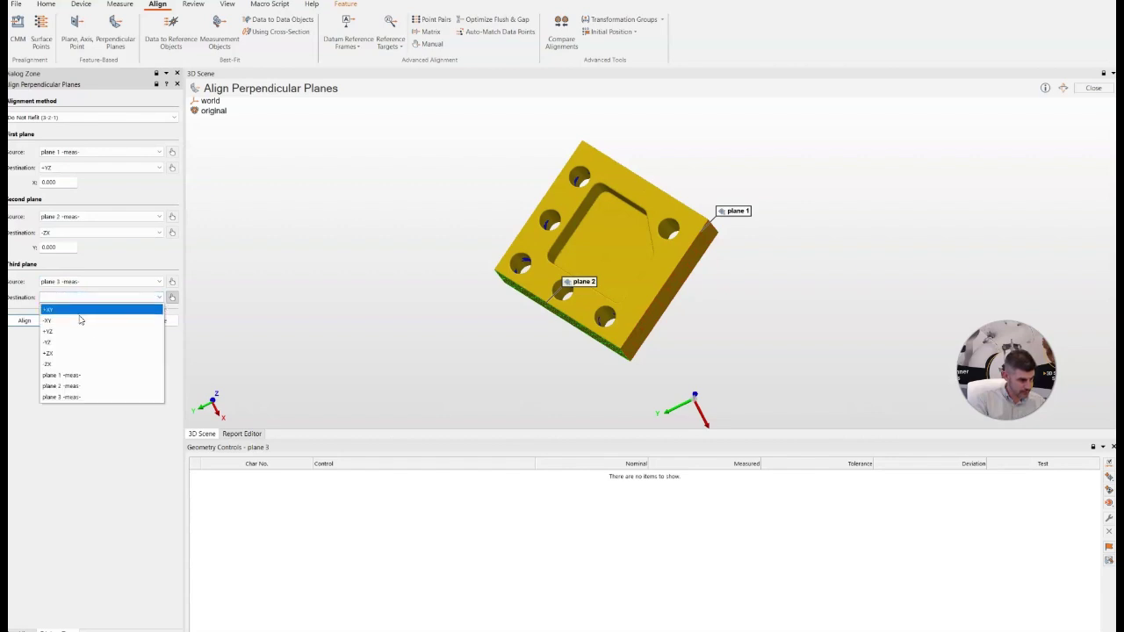
click(79, 310)
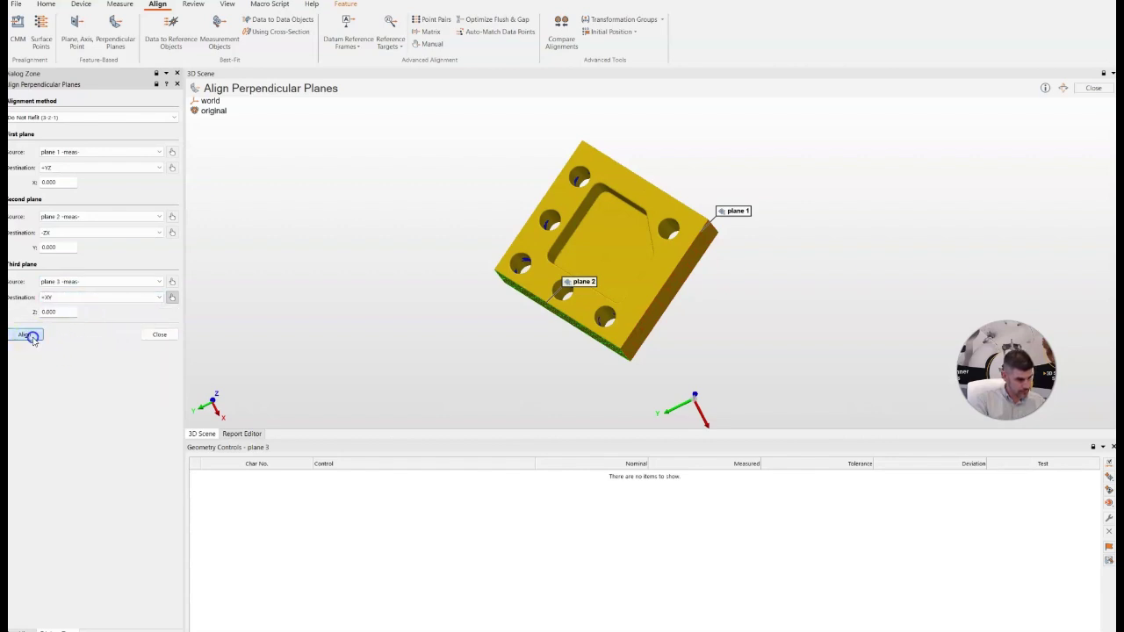
click(32, 338)
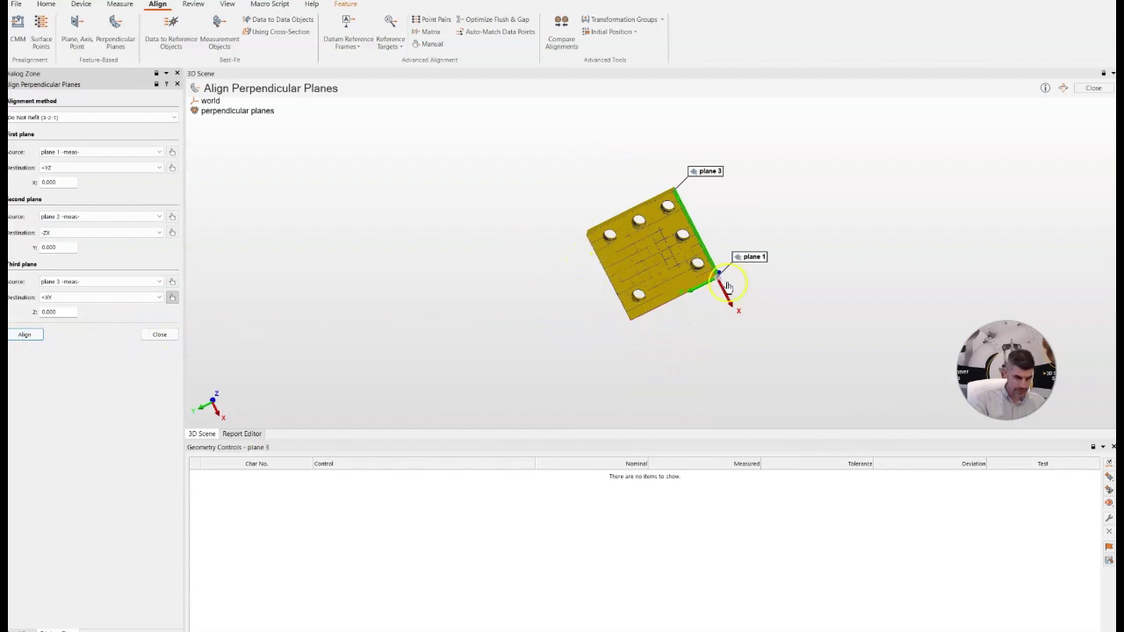
Step: Switch to the PDF drawing of the Elbow Enclosure and examine the hole and pocket dimensions
key(alt+Tab)
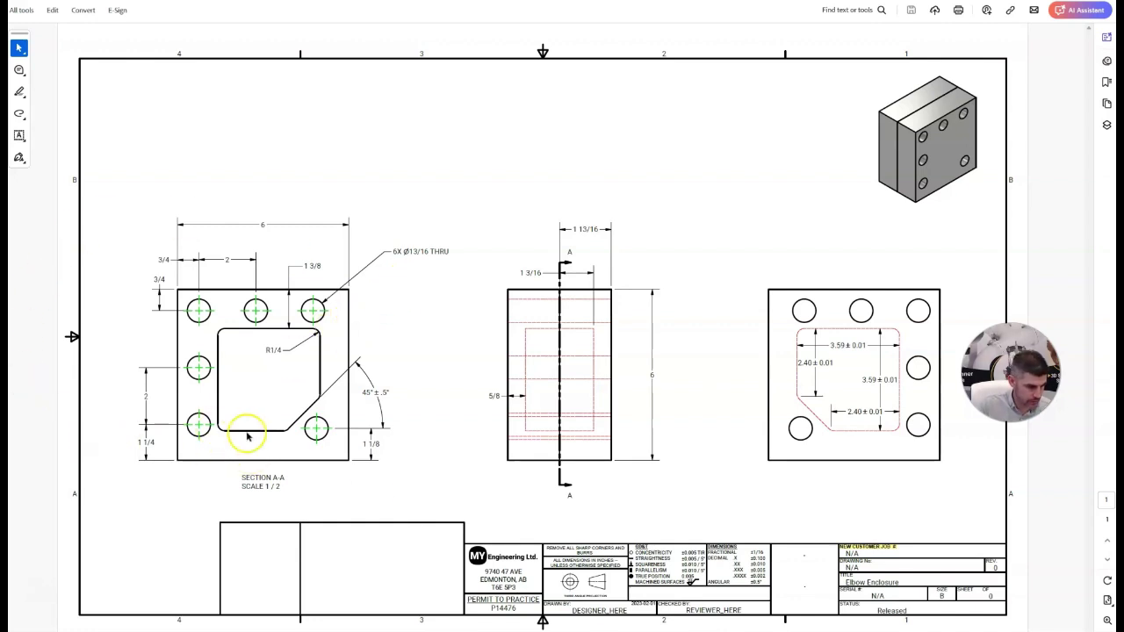
ctrl+scroll(235, 409, down, 1)
ctrl+scroll(234, 402, down, 1)
ctrl+scroll(233, 401, up, 4)
scroll(236, 390, left, 3)
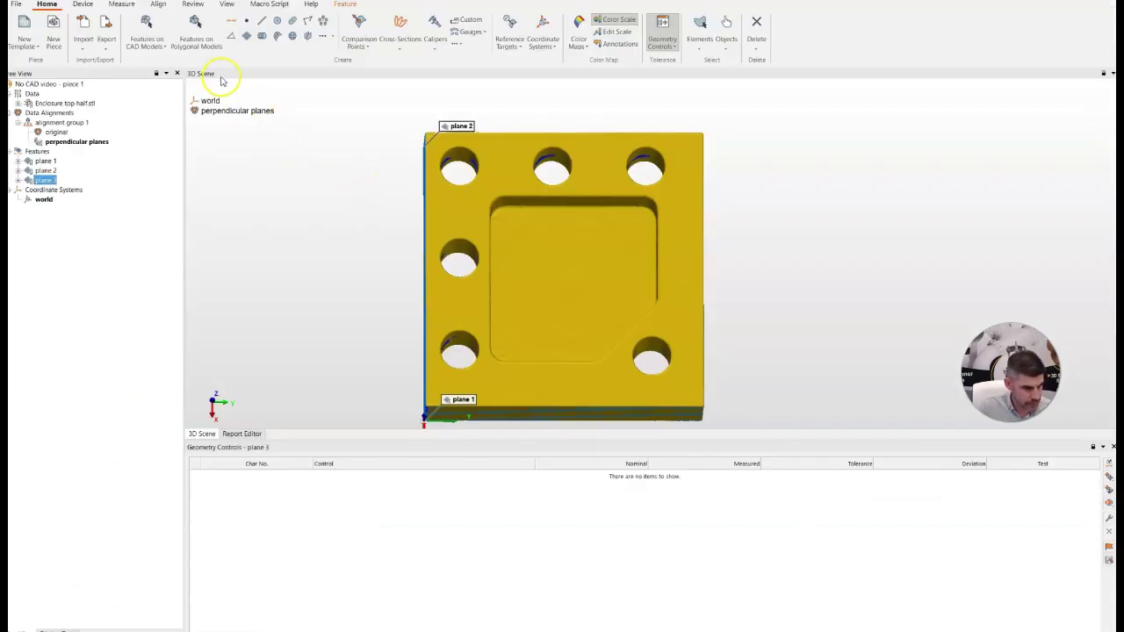
Step: Extract a cylinder from the middle hole of the row opposite plane 1, picking features on the polygonal model
click(194, 23)
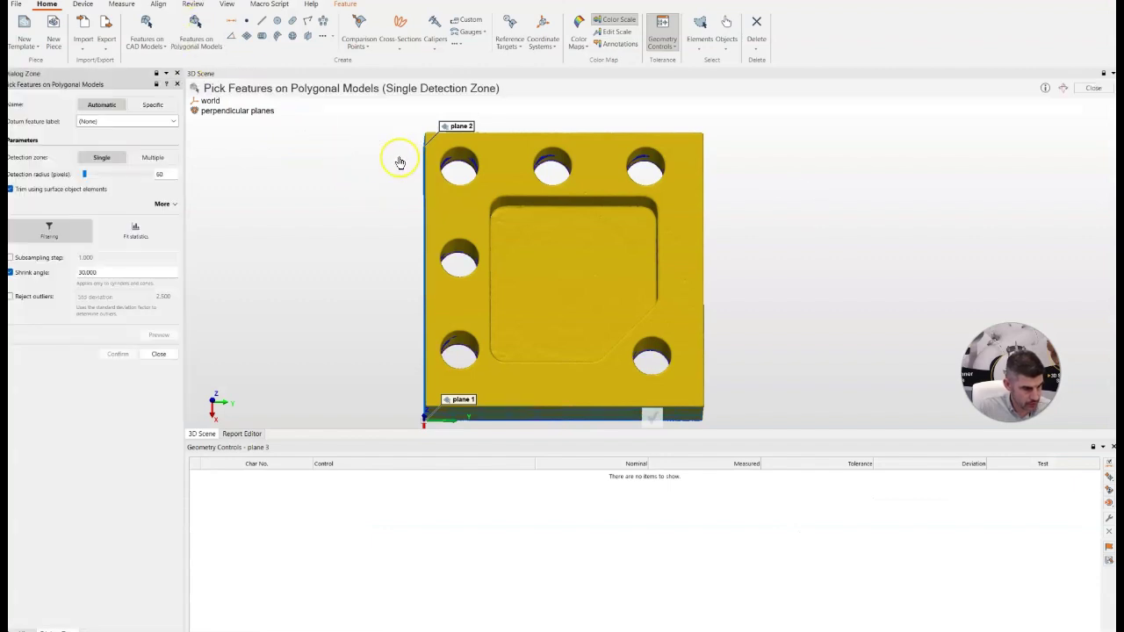
scroll(554, 173, up, 5)
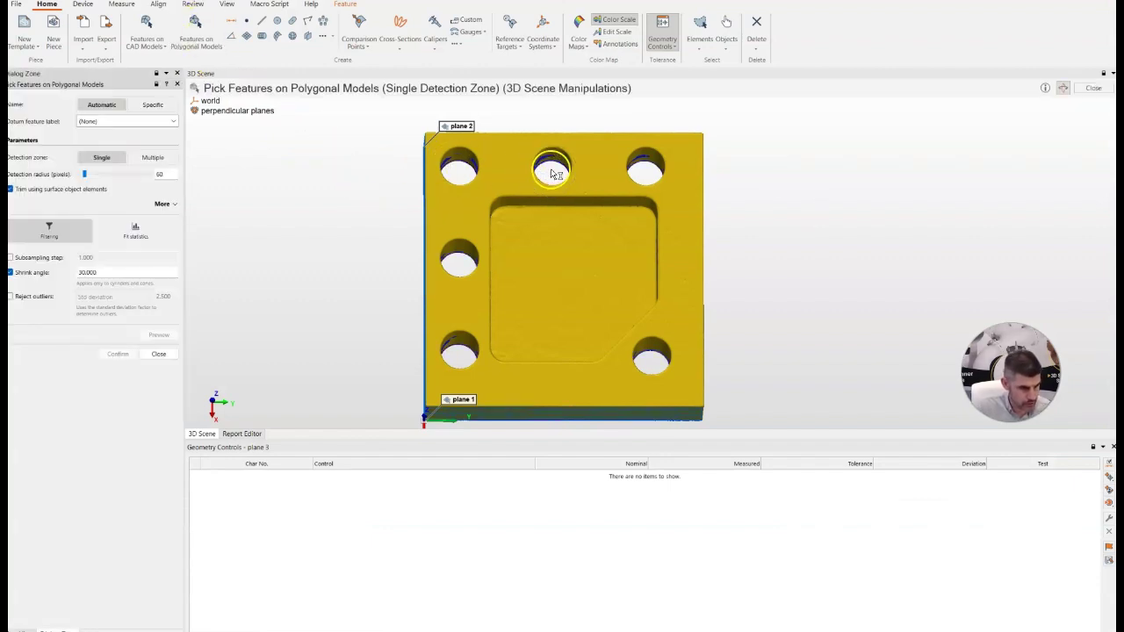
ctrl+scroll(583, 134, down, 3)
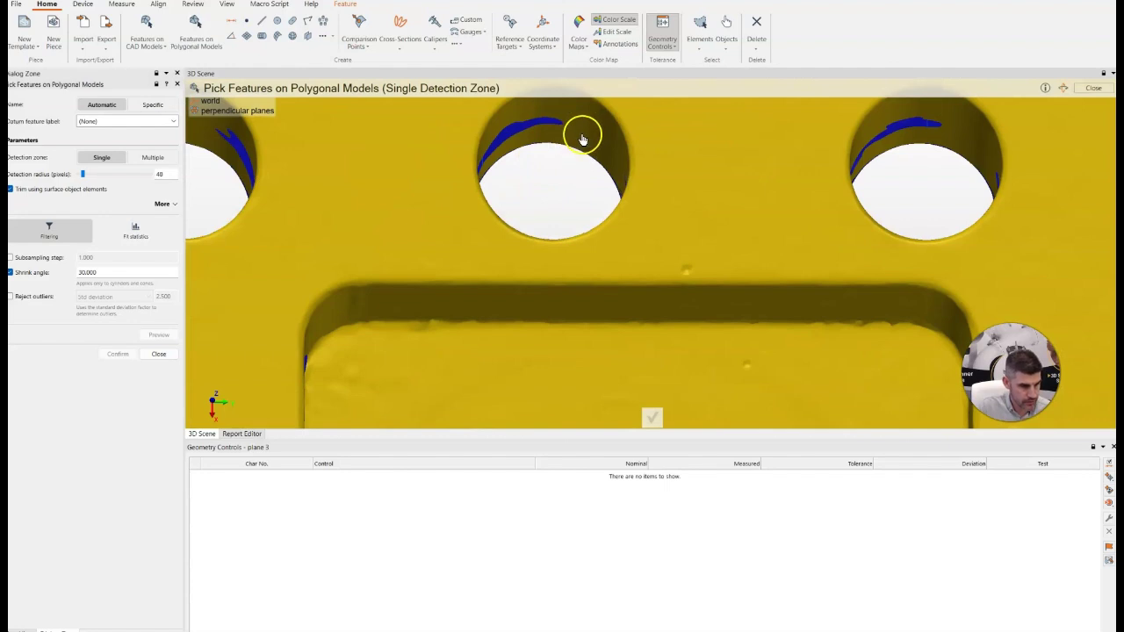
click(593, 132)
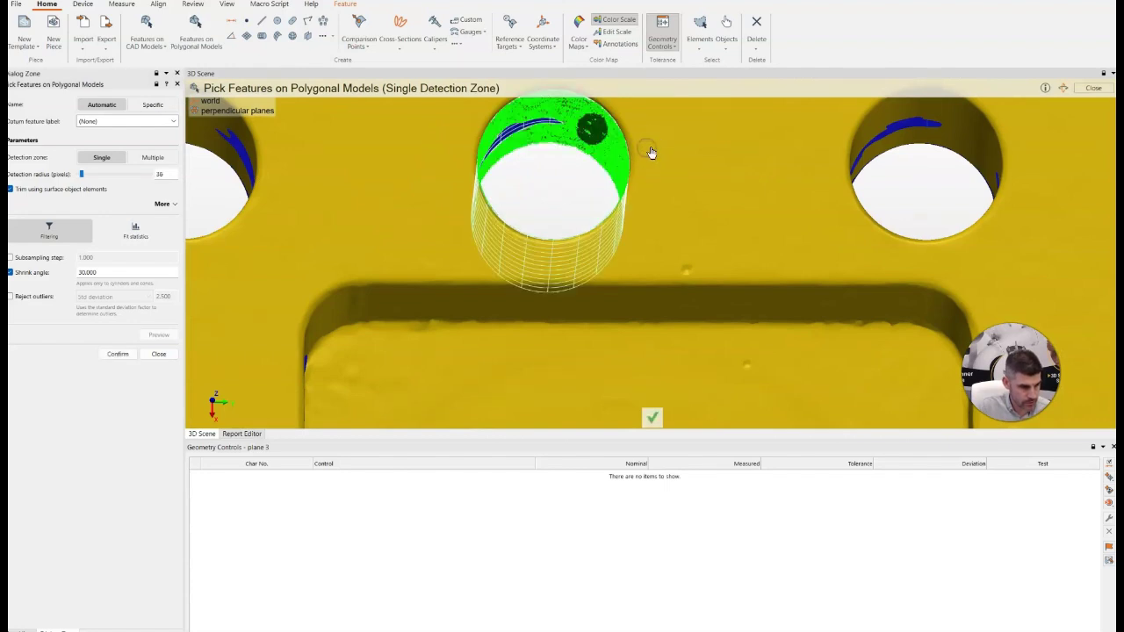
click(741, 455)
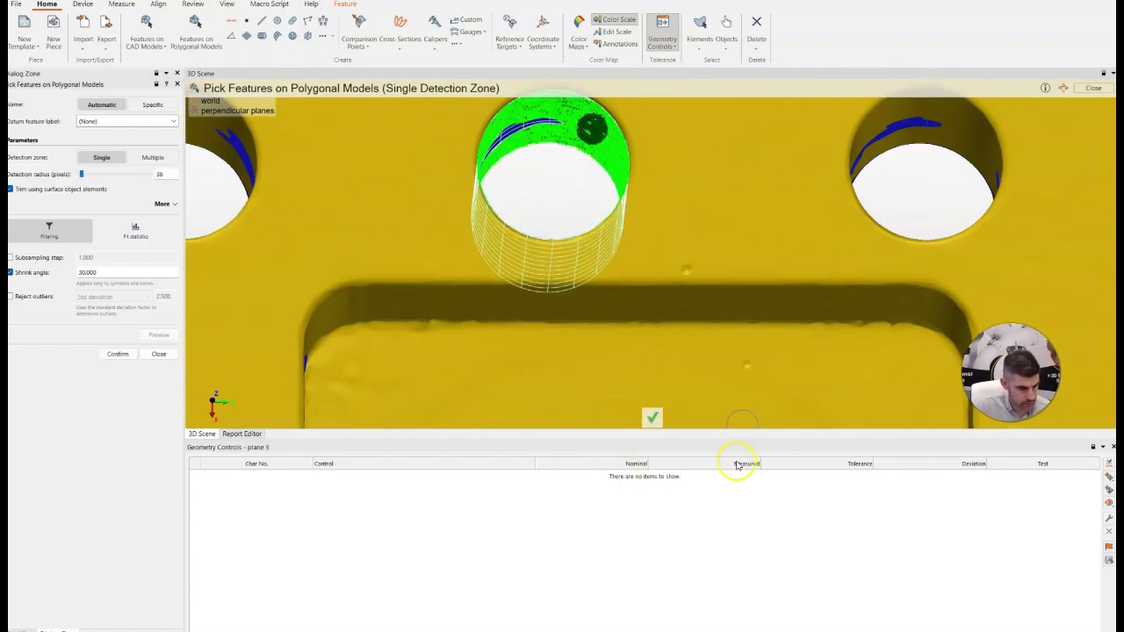
click(656, 422)
Step: Extract cylinders from the other five through holes of the block
click(968, 131)
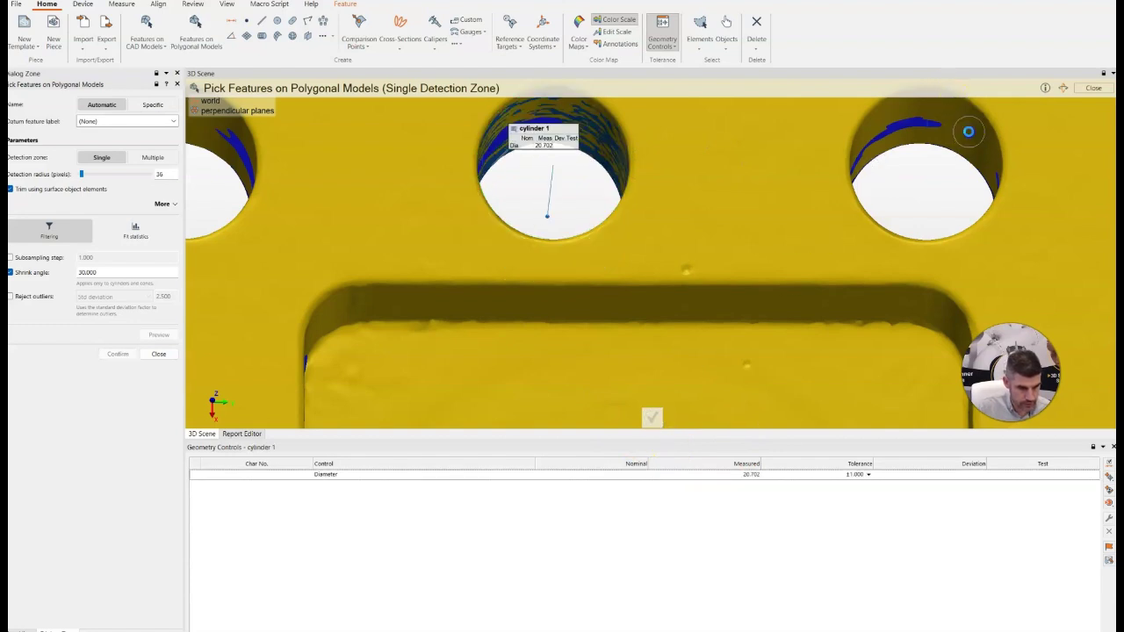
click(652, 417)
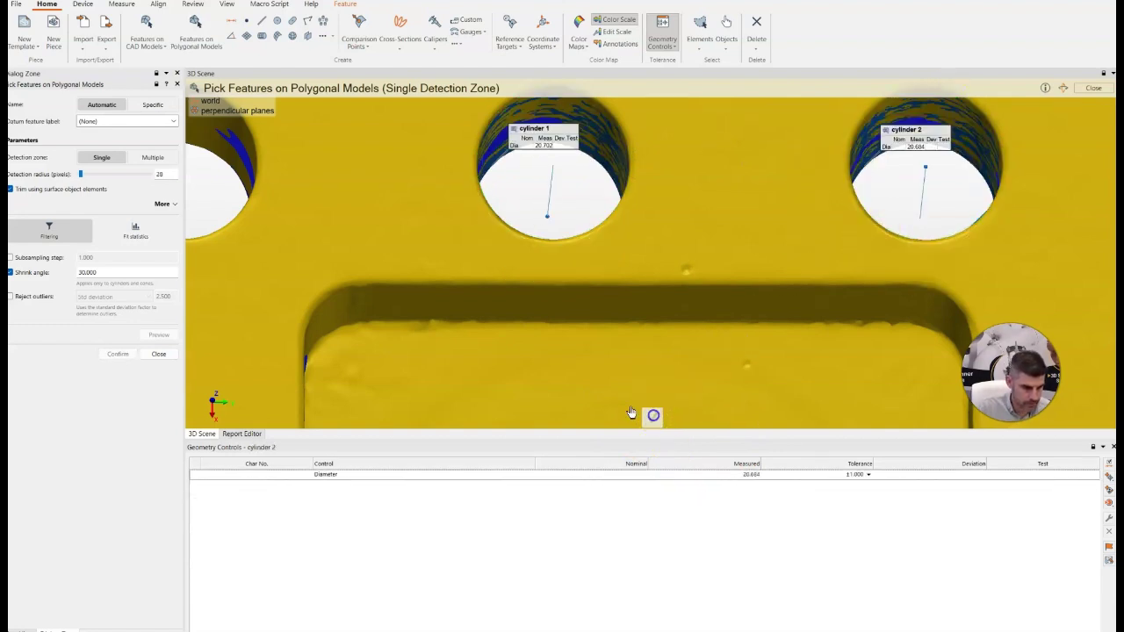
click(211, 136)
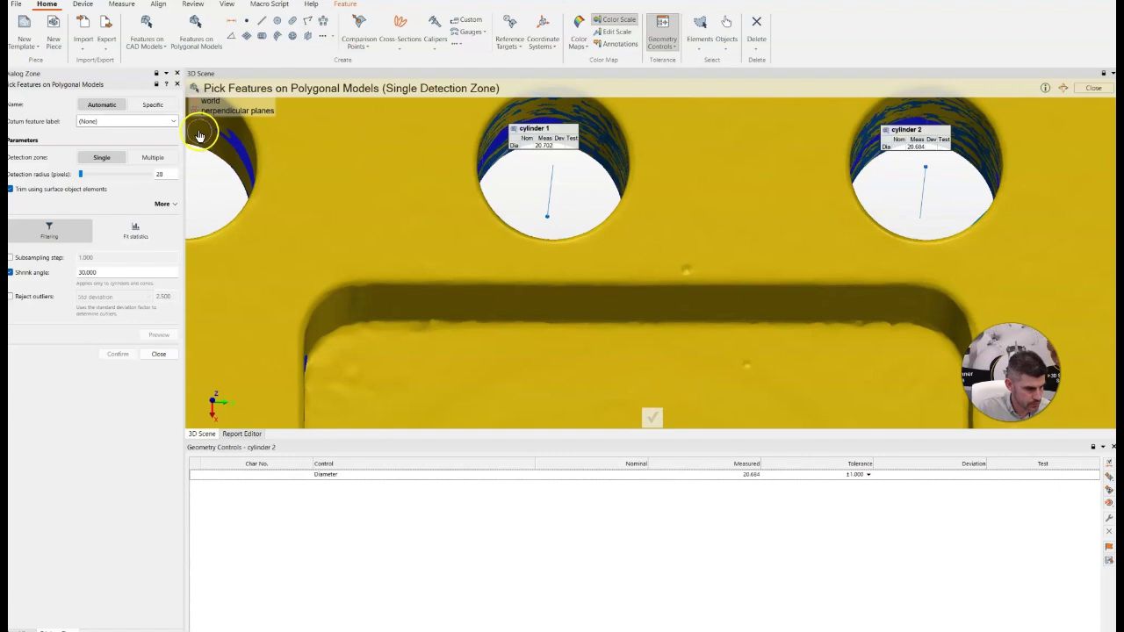
click(200, 137)
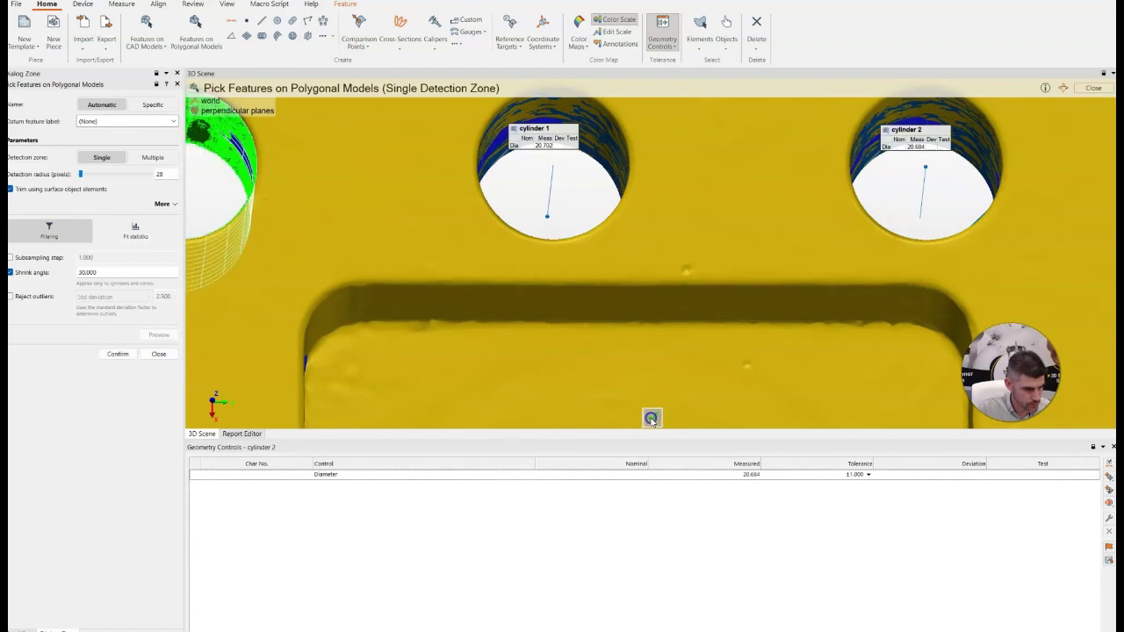
click(653, 418)
scroll(557, 298, down, 3)
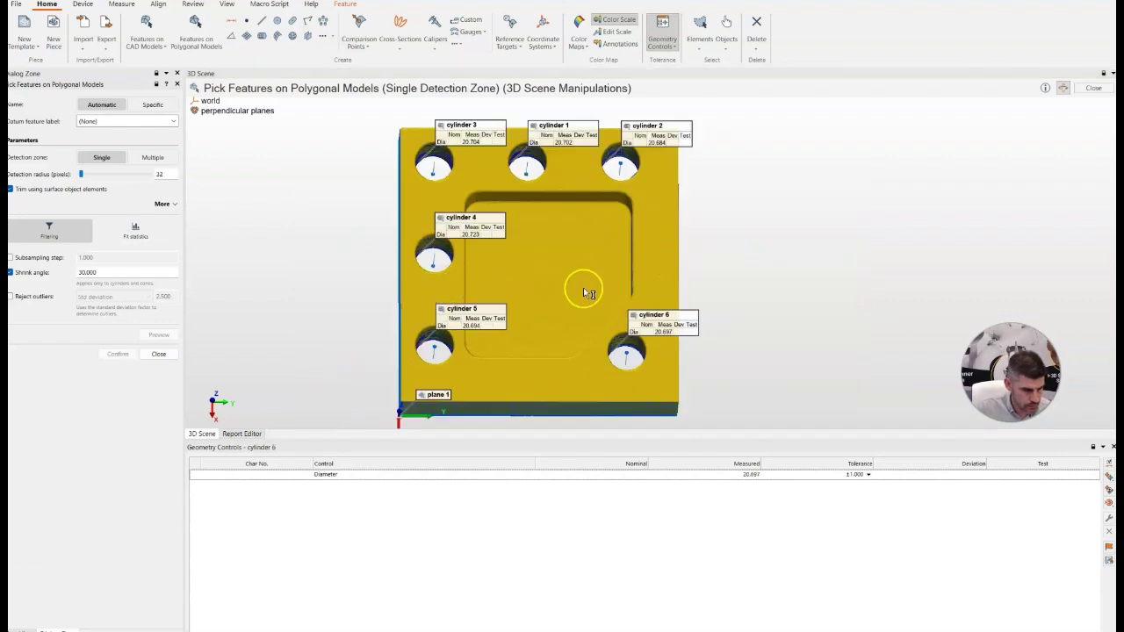
Step: Extract planes from the two outer side faces opposite planes 1 and 2 and from the pocketed face, using a 16-pixel detection radius
drag(546, 282, 516, 300)
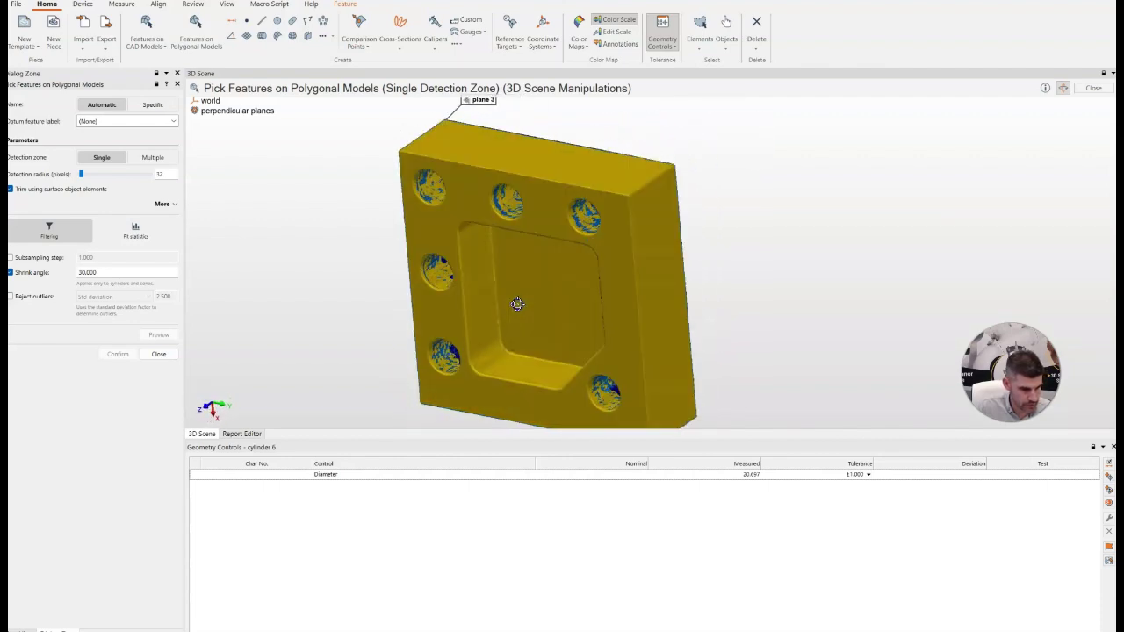
drag(527, 160, 531, 154)
ctrl+scroll(533, 158, down, 1)
click(533, 156)
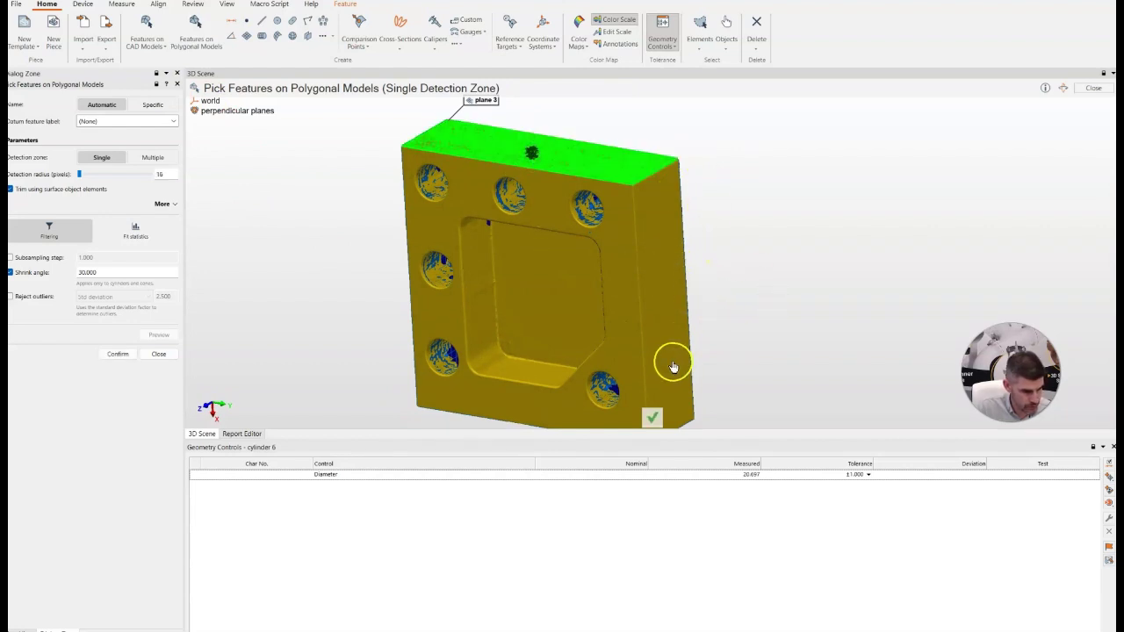
click(652, 417)
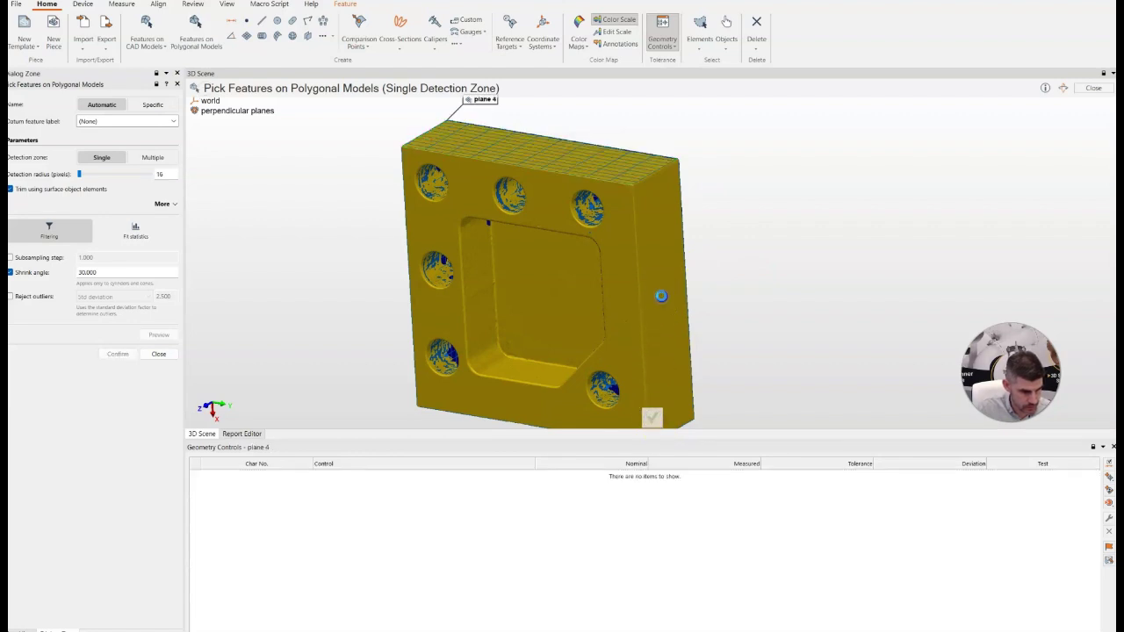
click(666, 377)
click(651, 420)
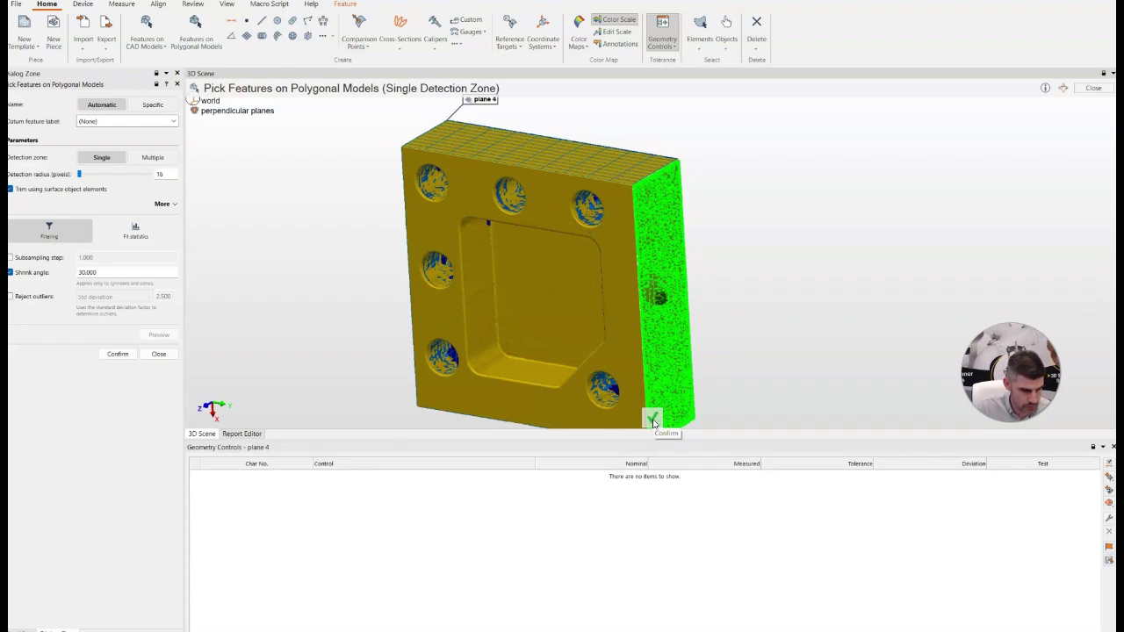
click(620, 349)
click(654, 420)
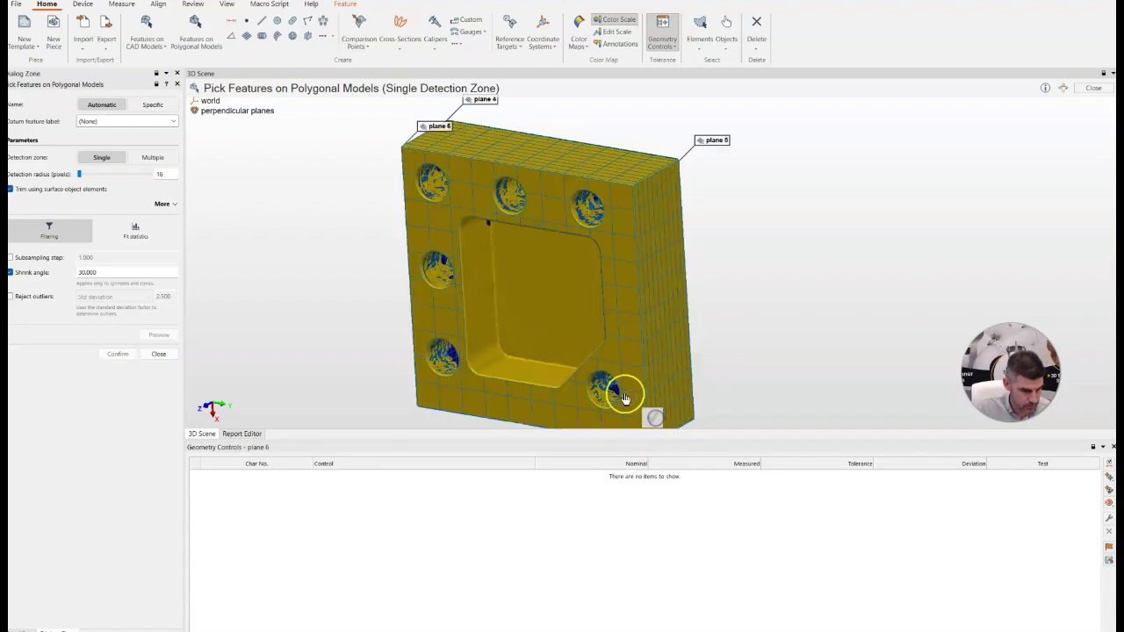
Step: Extract planes from the pocket floor and from the pocket wall nearest plane 1
click(544, 304)
click(652, 418)
click(535, 375)
click(654, 418)
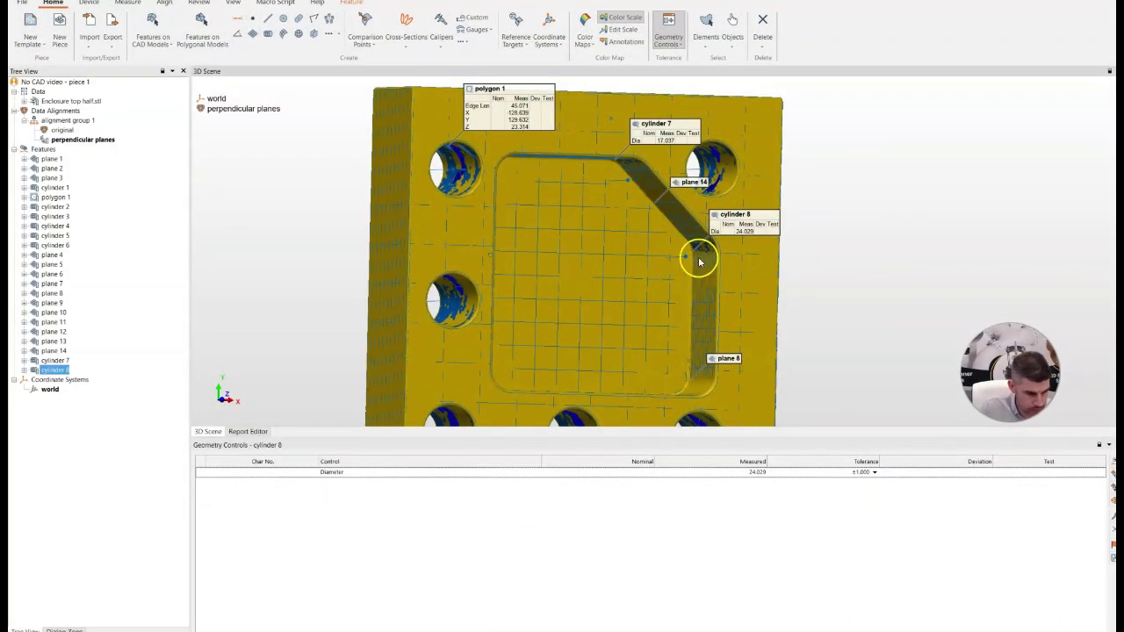
Step: Examine the rounded transition between the pocket's chamfered wall and straight wall, comparing it with the pocket dimensions in the PDF drawing
scroll(696, 261, up, 5)
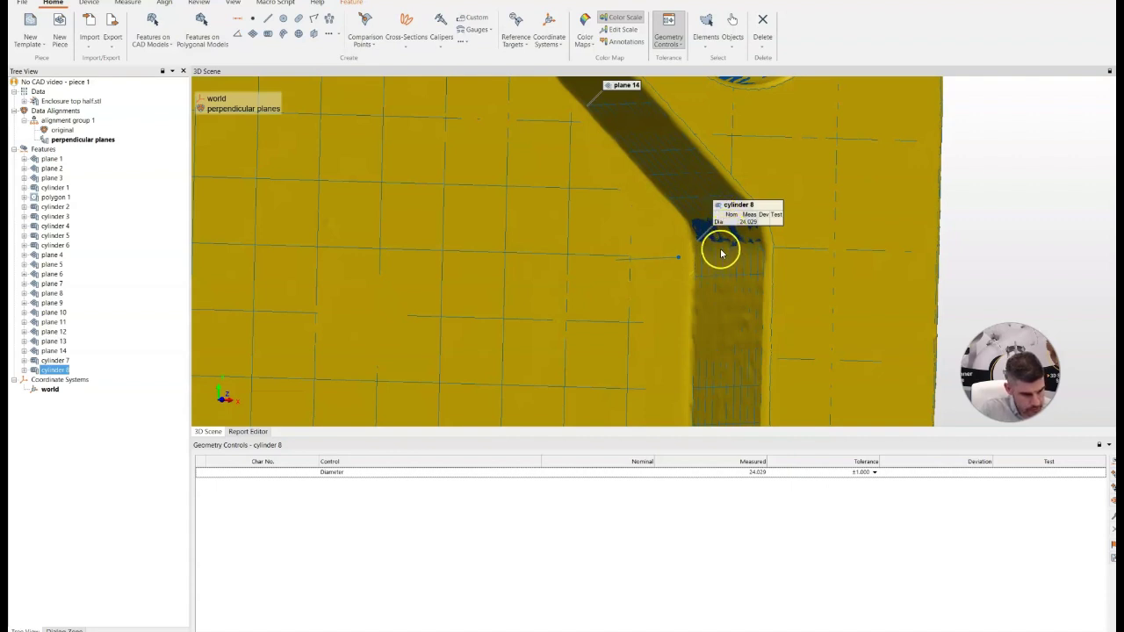
scroll(722, 252, down, 5)
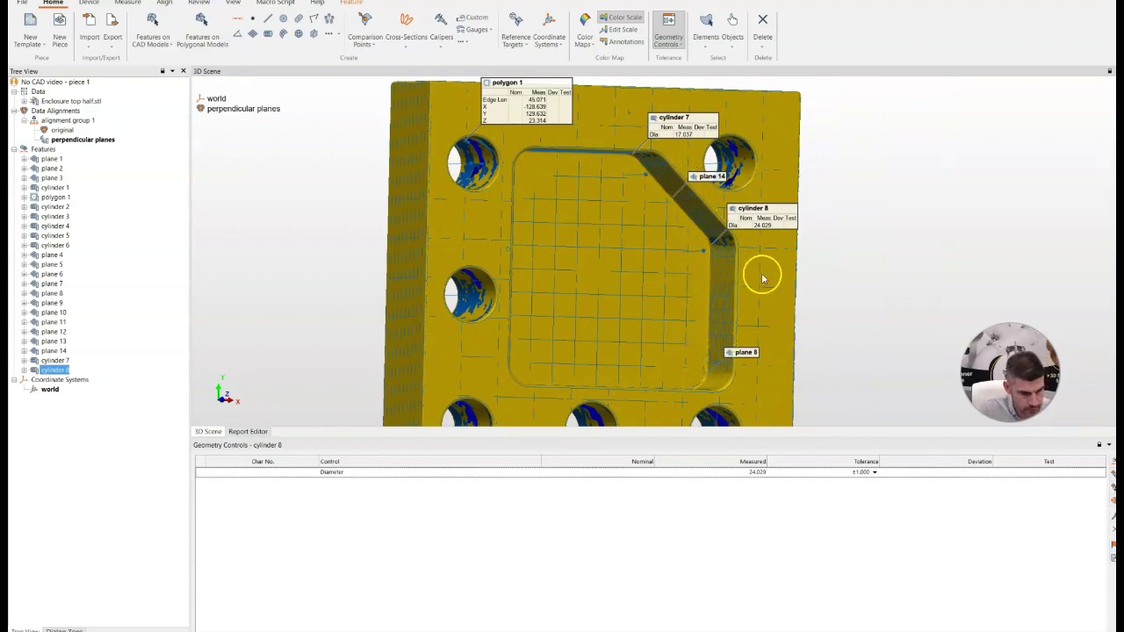
scroll(723, 254, up, 3)
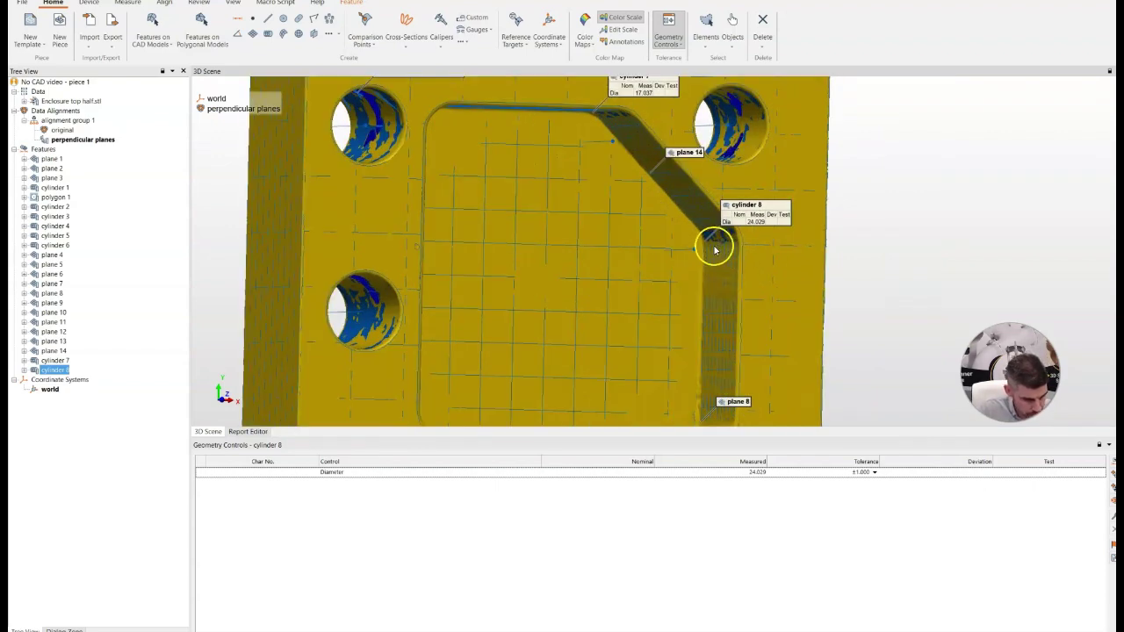
scroll(716, 248, up, 2)
click(303, 591)
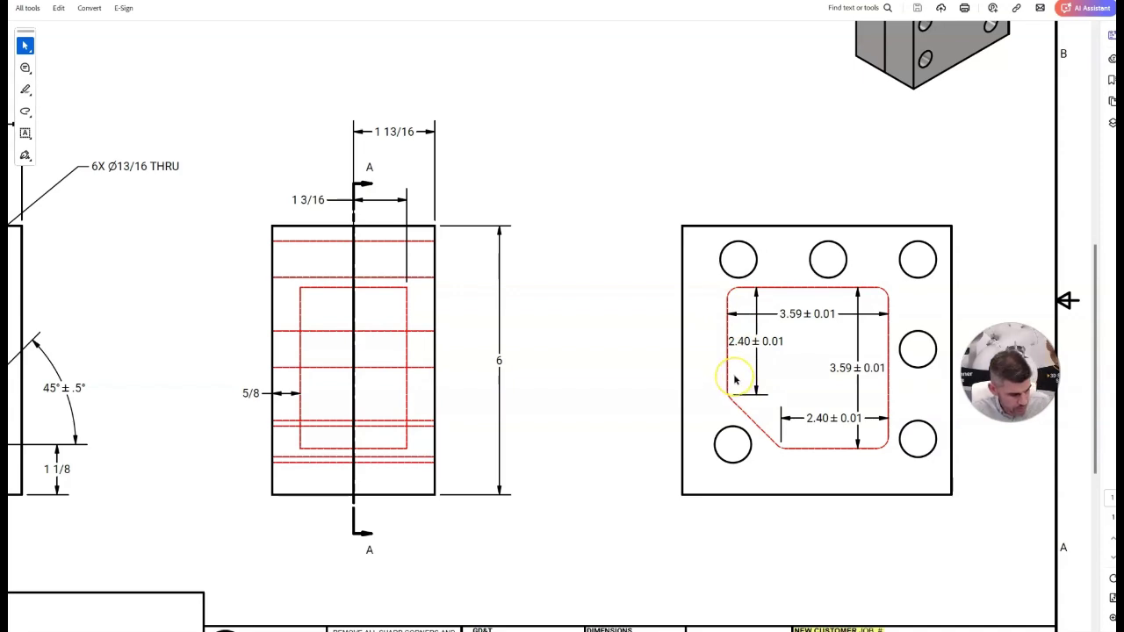
key(alt+Tab)
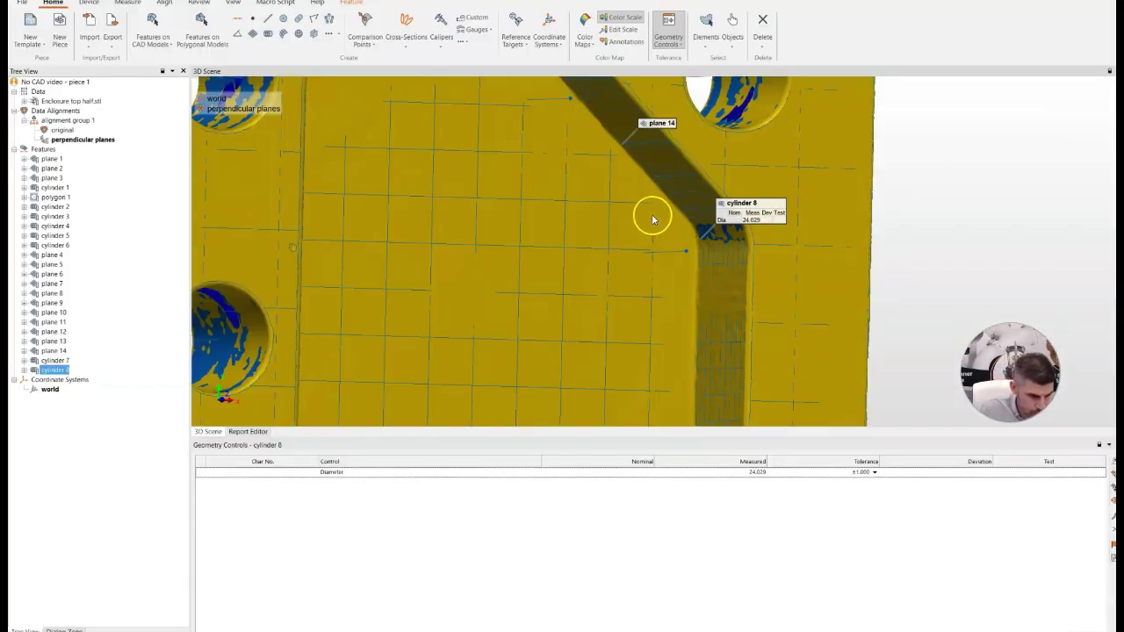
scroll(648, 216, down, 2)
scroll(719, 248, up, 3)
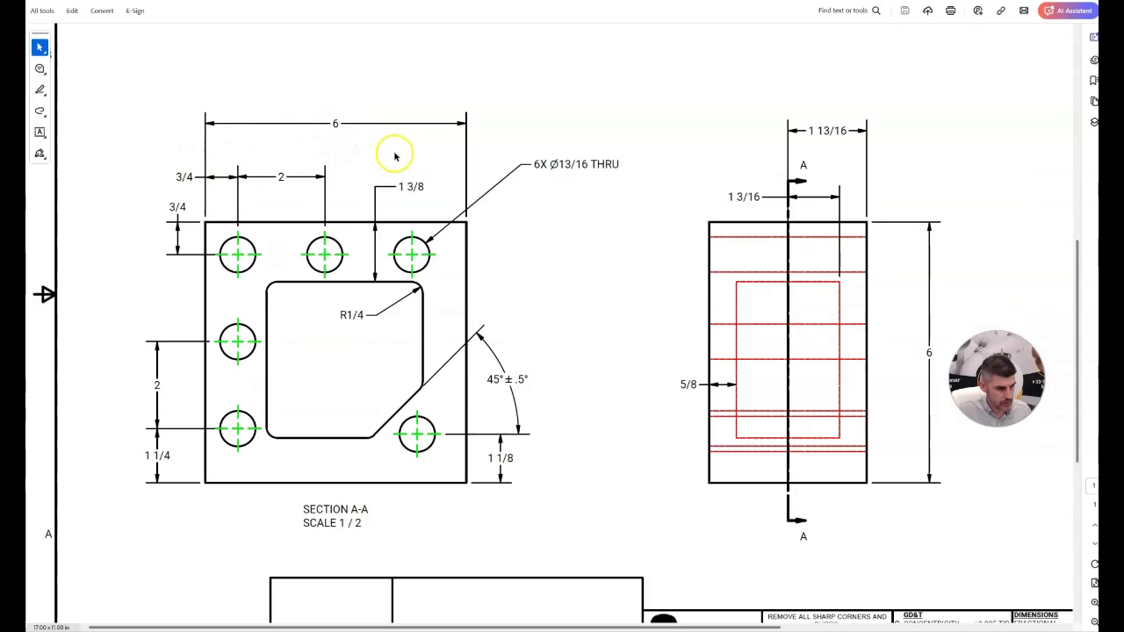
Step: Switch back to PolyWorks and set the length units to inches
key(alt+Tab)
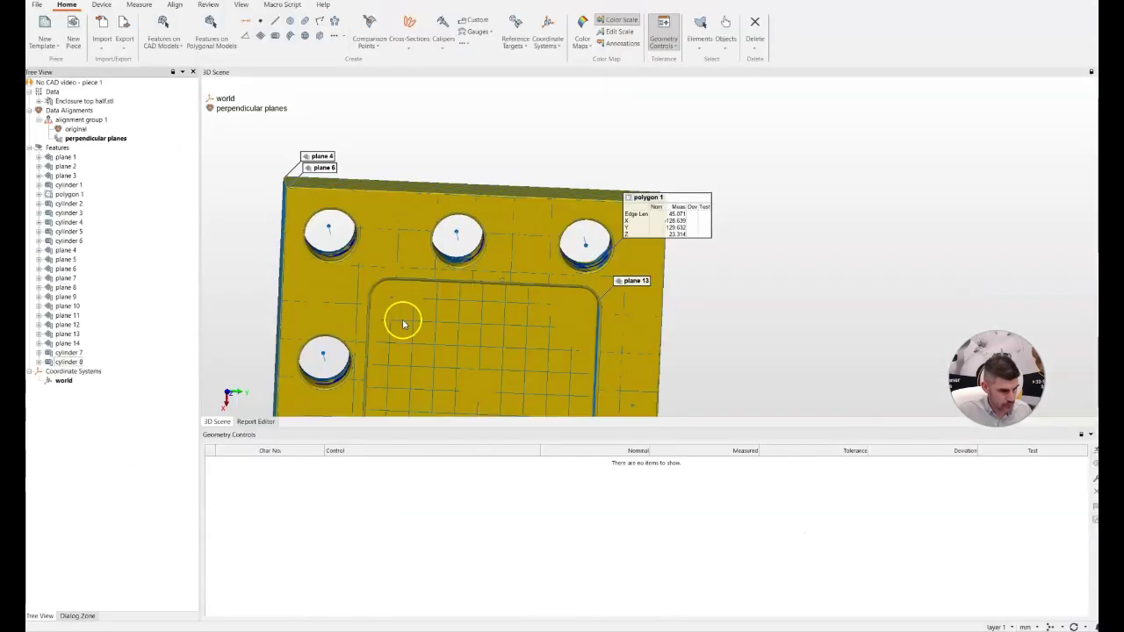
scroll(524, 353, down, 3)
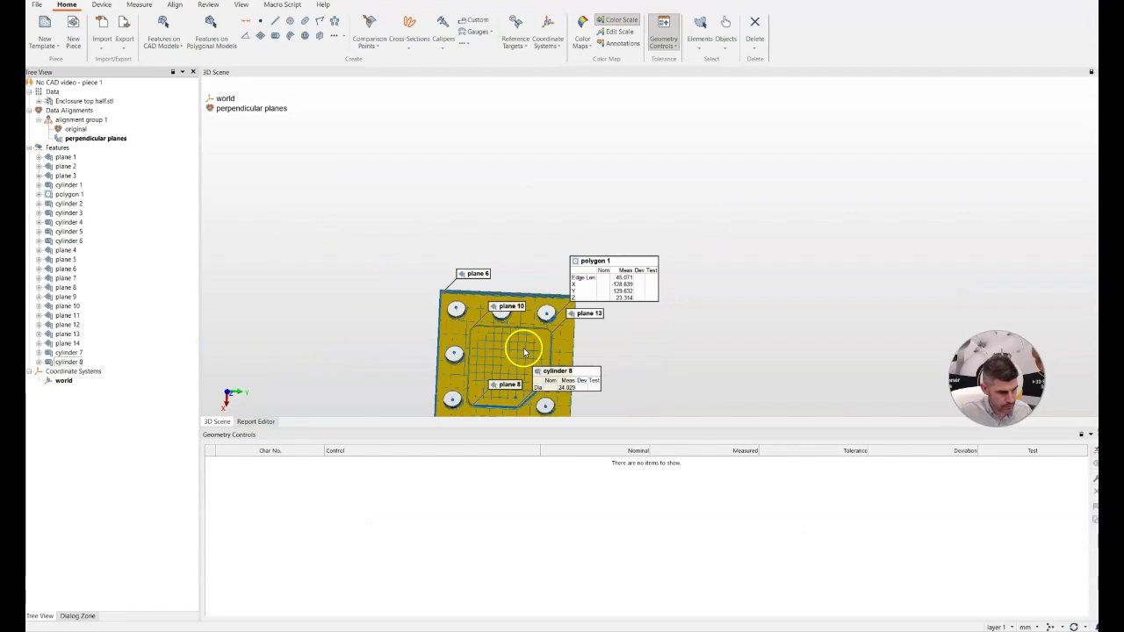
middle_drag(524, 351, 517, 267)
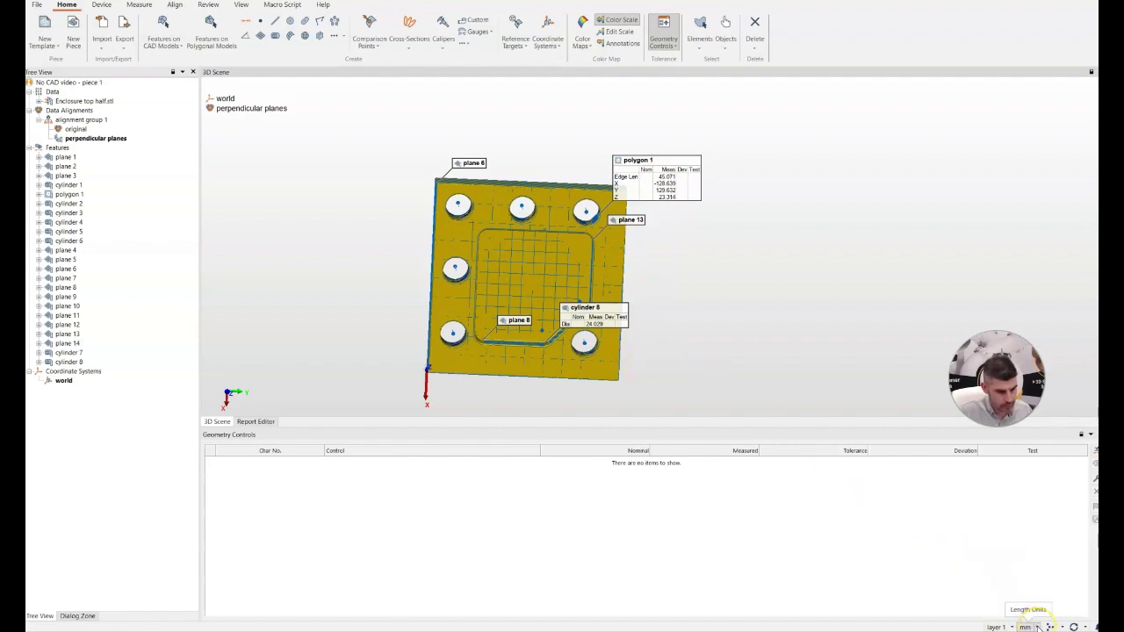
click(1039, 627)
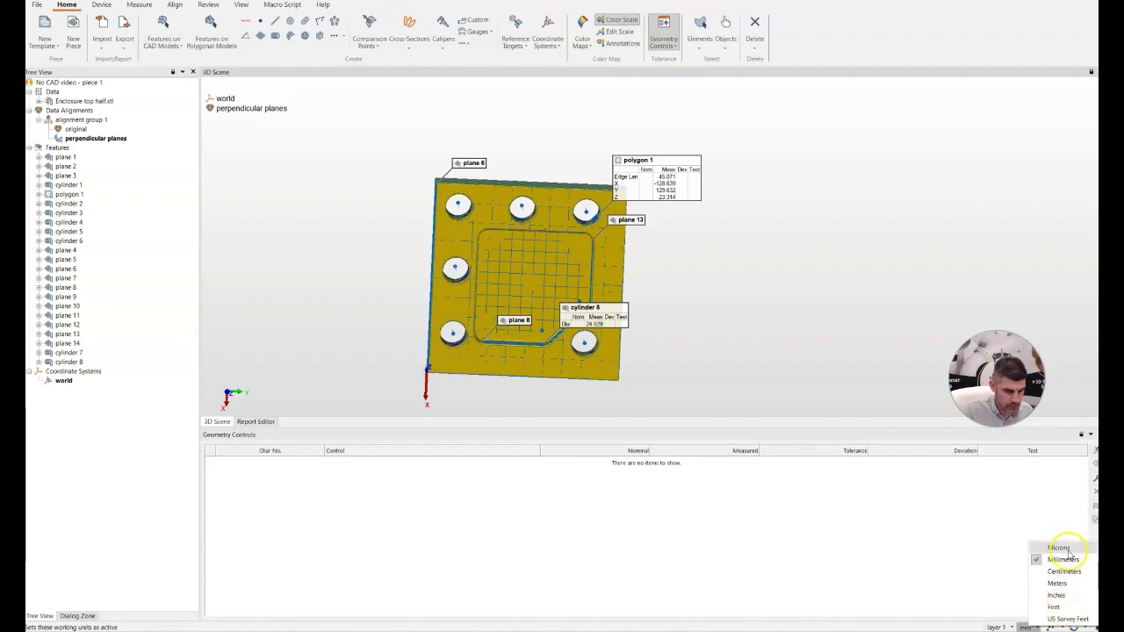
click(1054, 598)
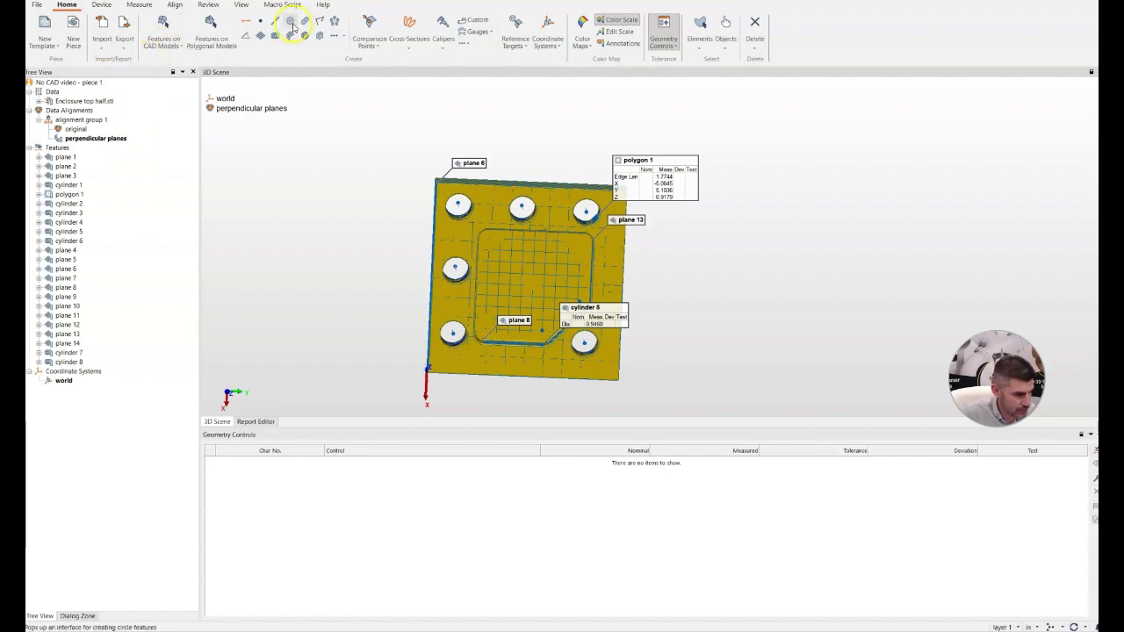
Step: Create a distance feature from plane 2 to plane 5 and place its label beyond the edge with three holes
click(250, 20)
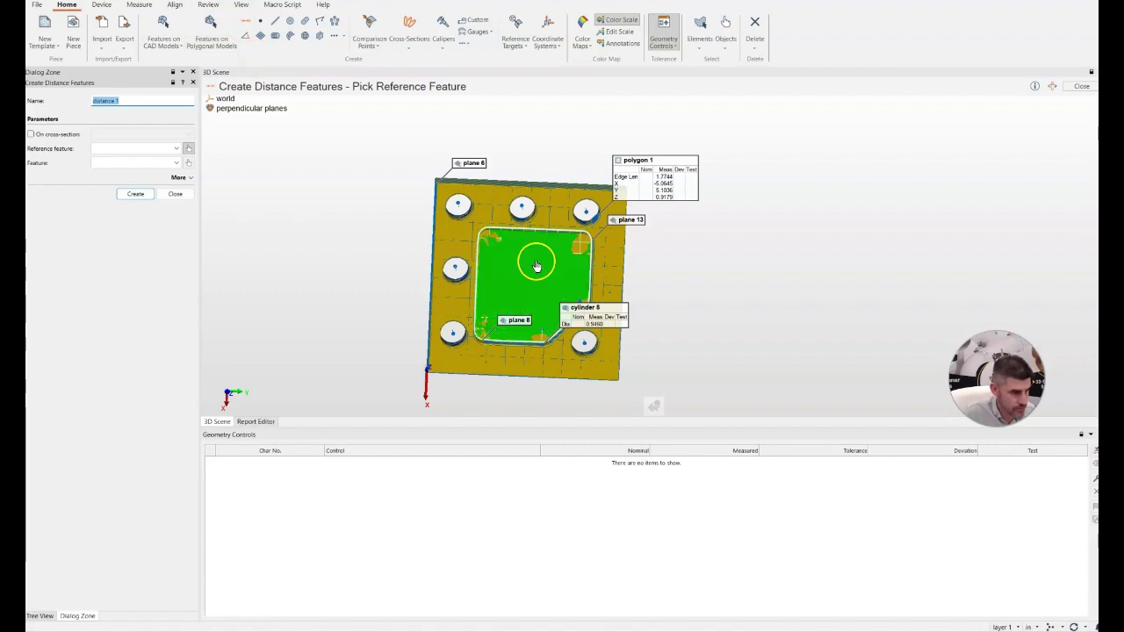
drag(519, 261, 462, 230)
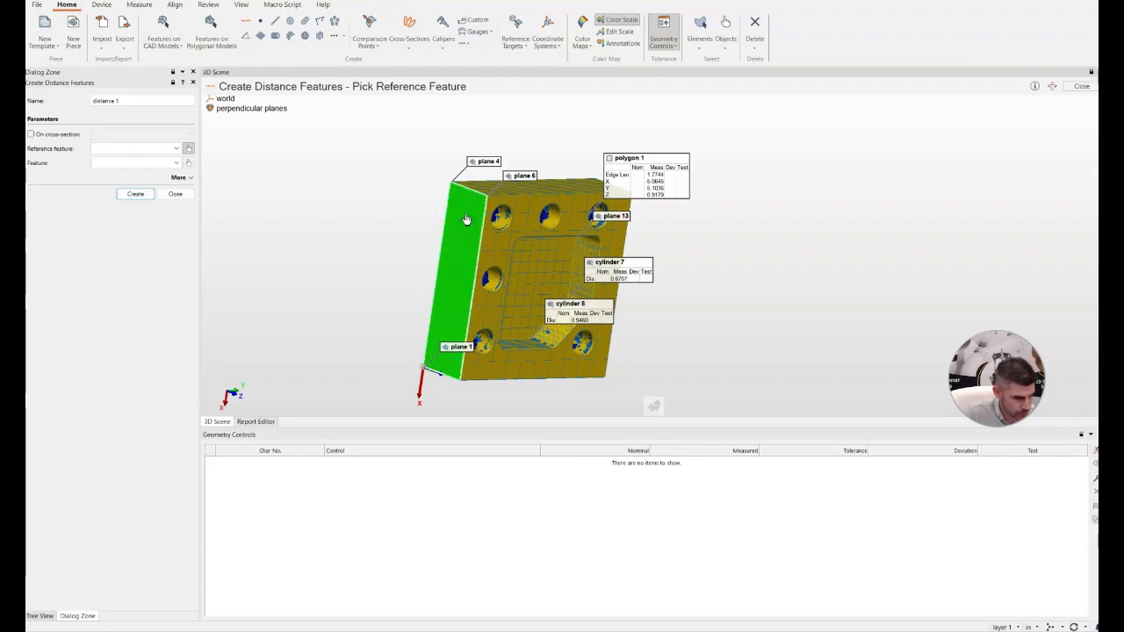
click(467, 229)
drag(470, 227, 562, 254)
click(590, 242)
click(530, 192)
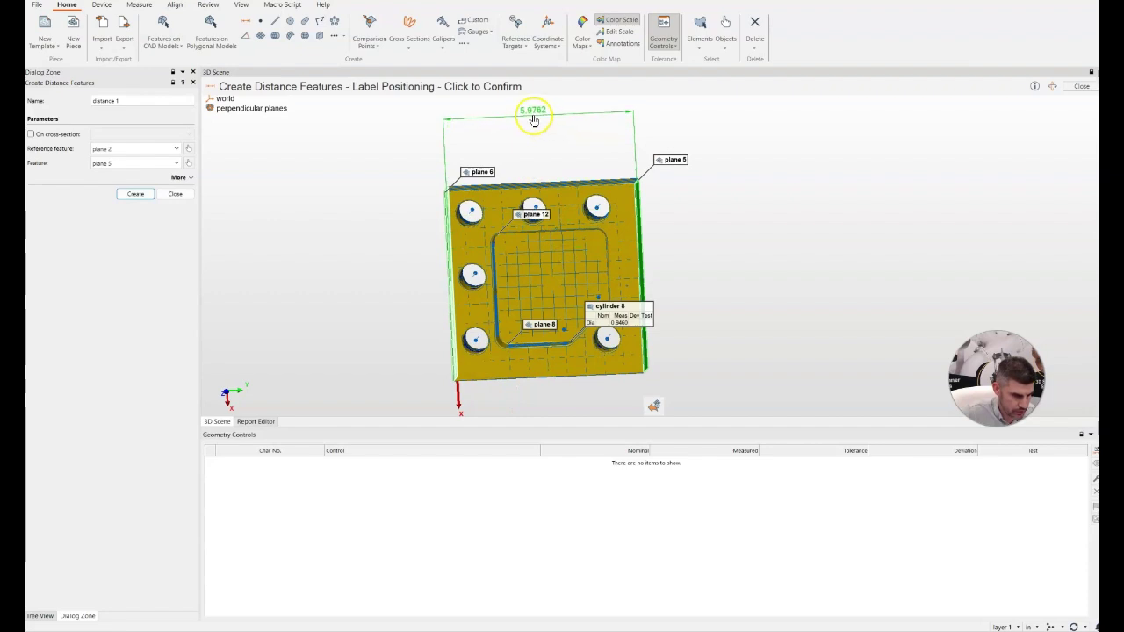
click(534, 116)
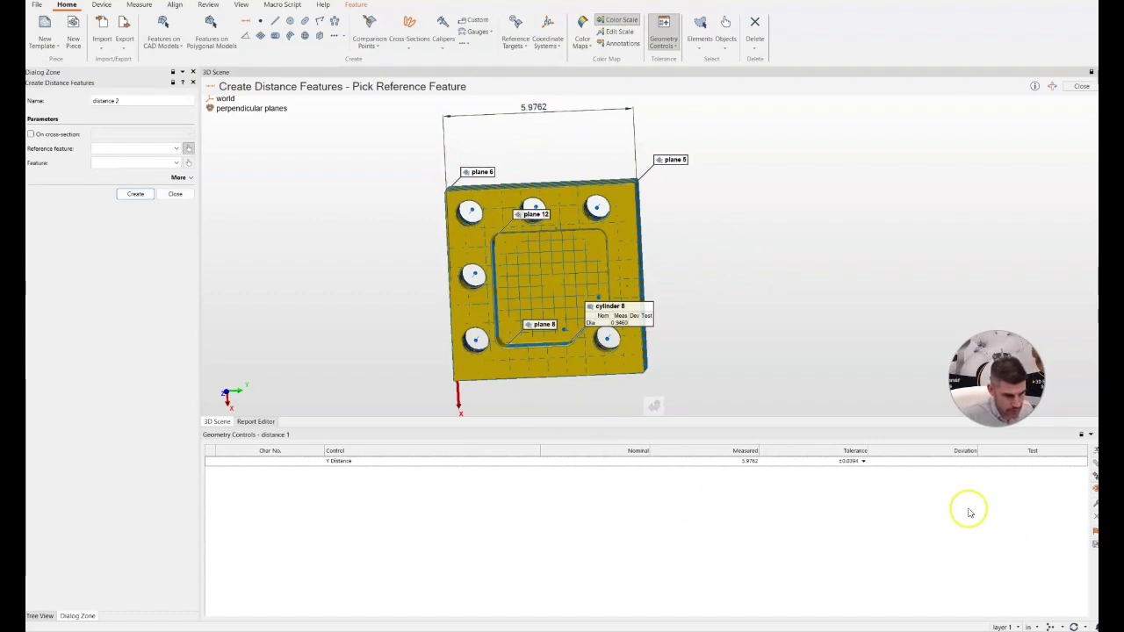
Step: Set the Y distance's nominal to 6 and its tolerance to ±0.0625, consulting the fractional tolerance in the drawing's title block
double_click(643, 463)
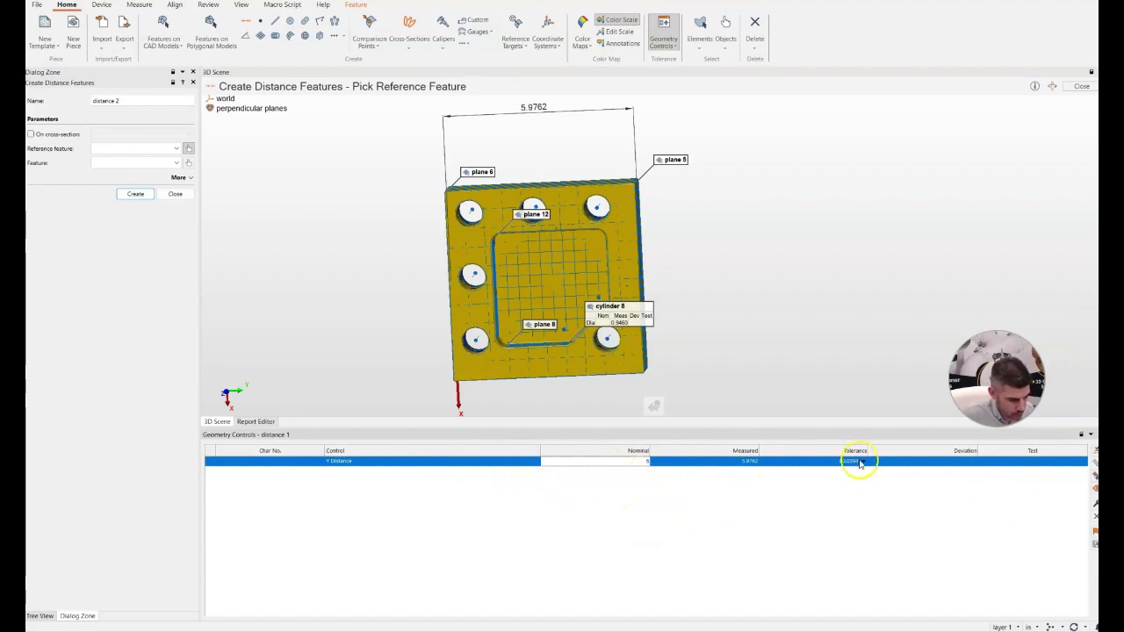
key(alt+Tab)
scroll(962, 444, down, 3)
scroll(950, 478, right, 3)
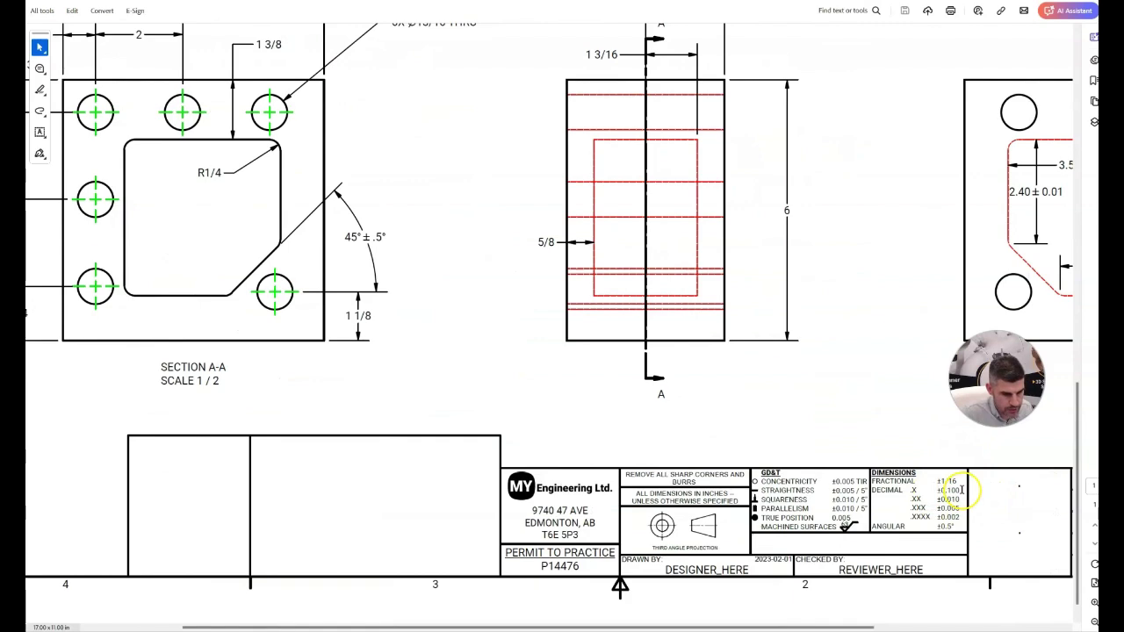
key(alt+Tab)
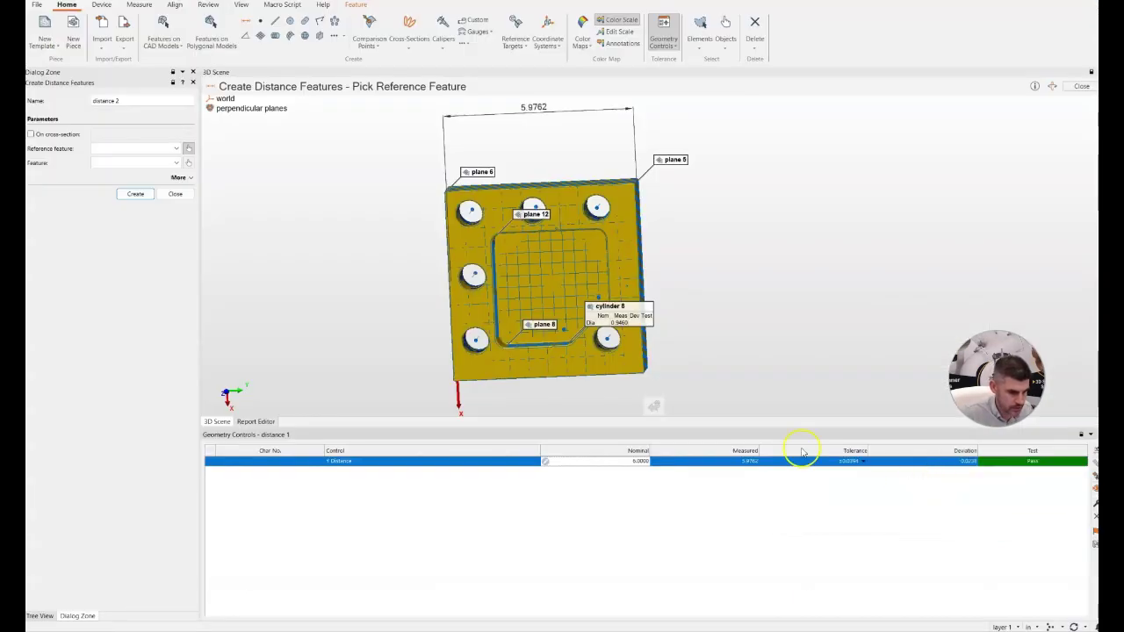
click(854, 462)
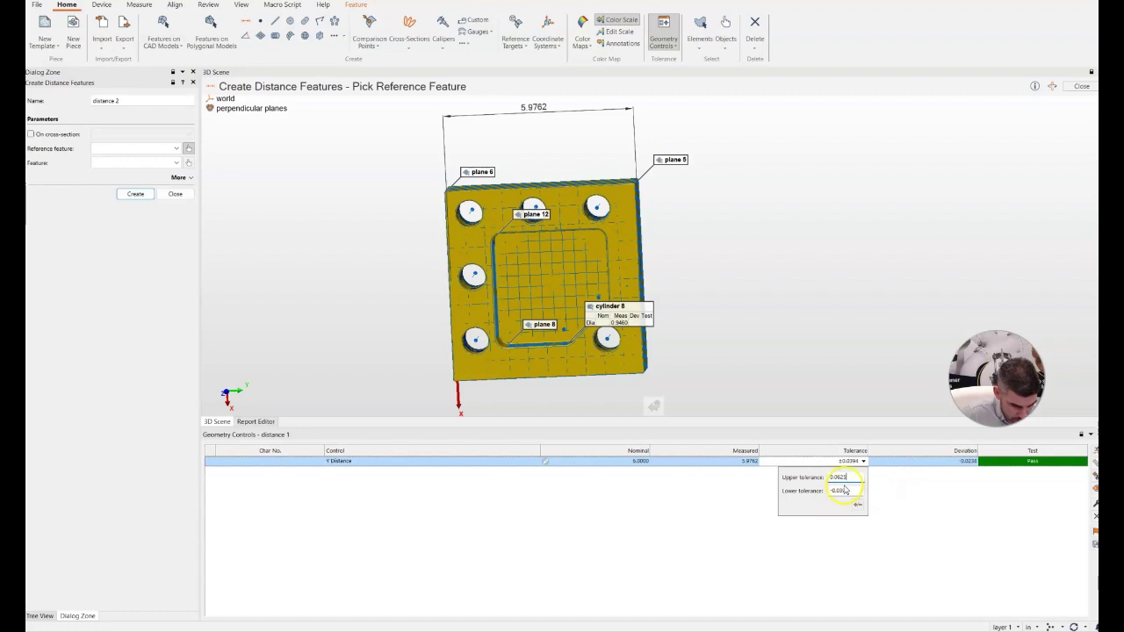
drag(841, 490, 896, 493)
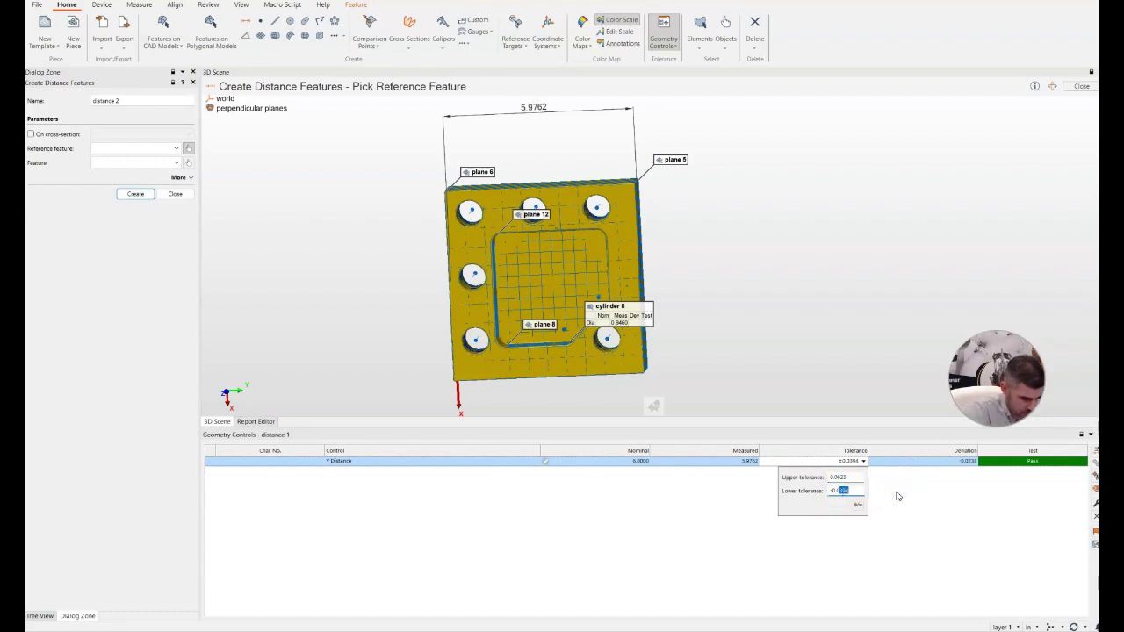
click(876, 566)
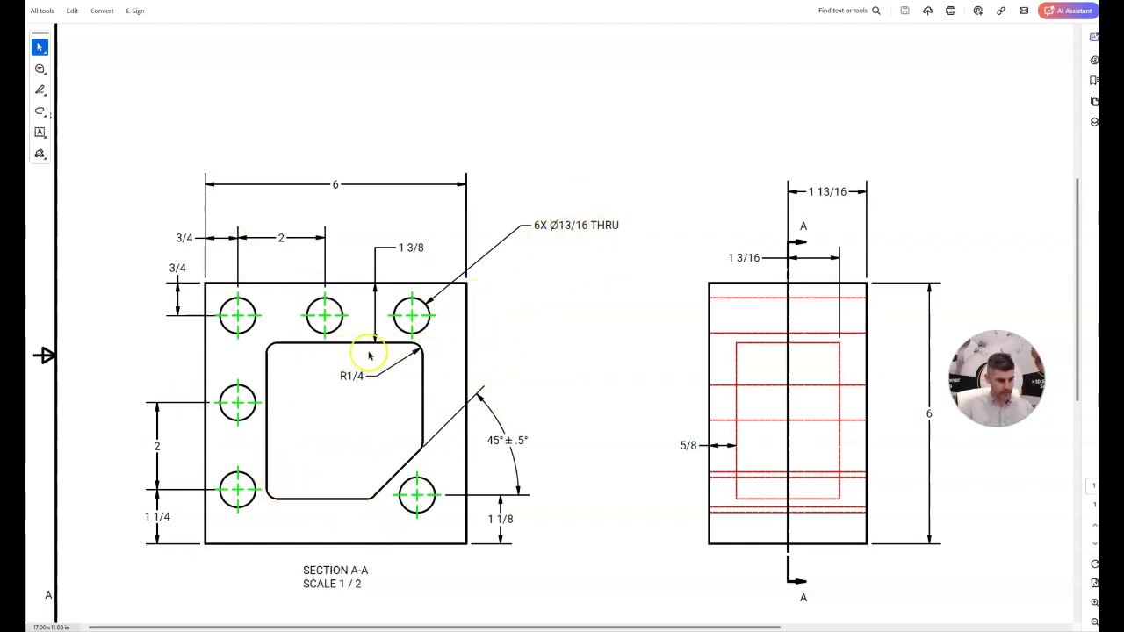
Step: Switch back to PolyWorks and set the diameter nominal of cylinders 1 to 6 together to 0.8125
key(alt+Tab)
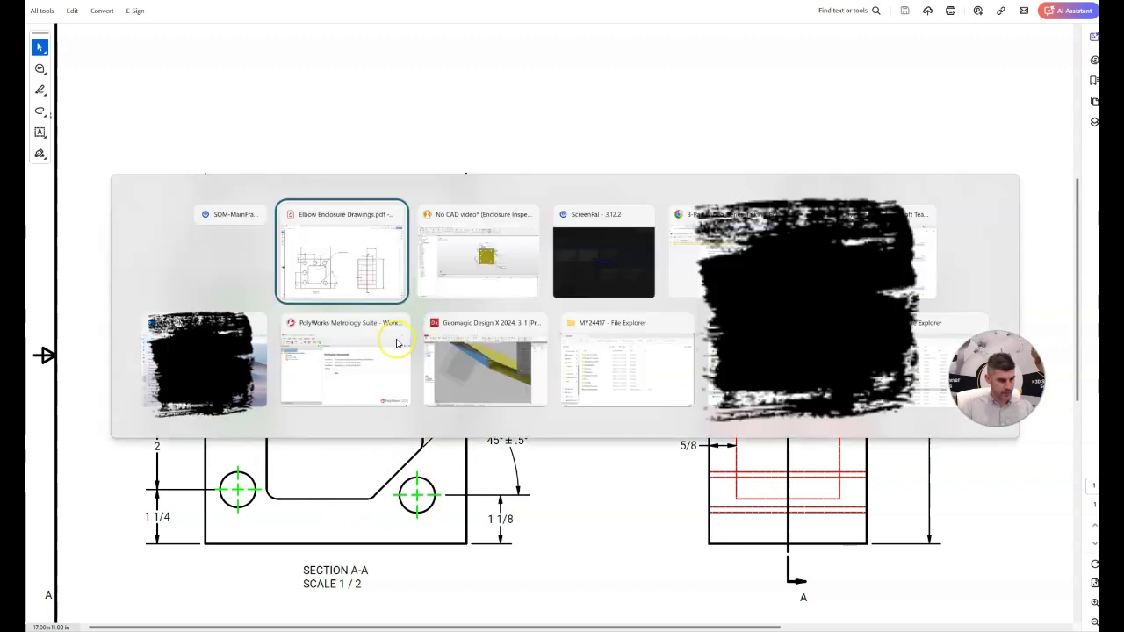
key(alt+Tab)
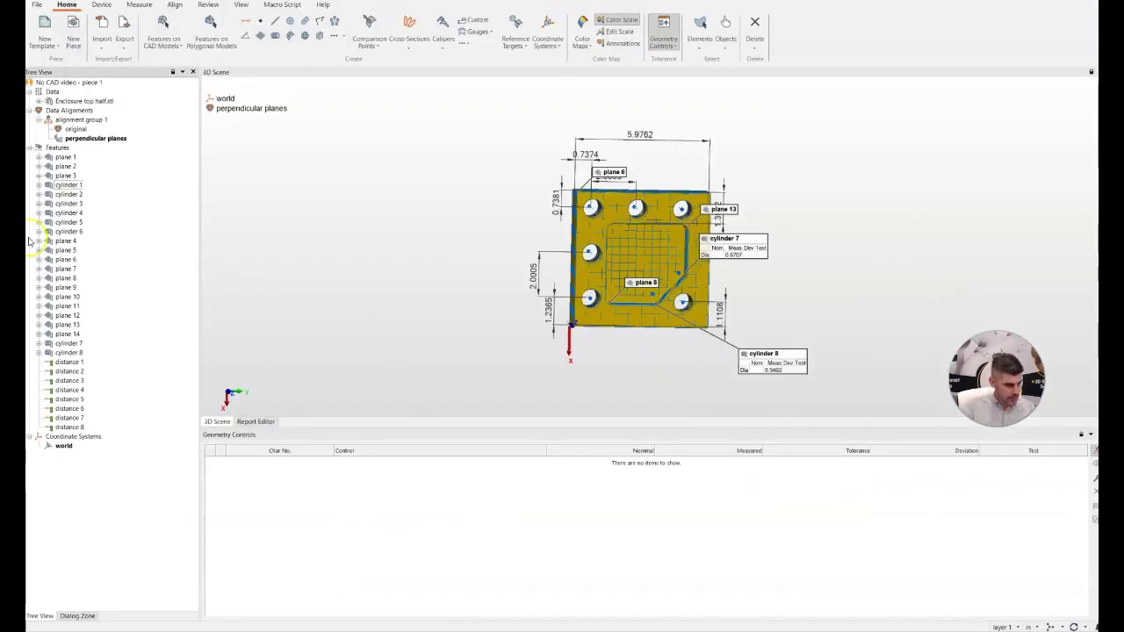
click(69, 186)
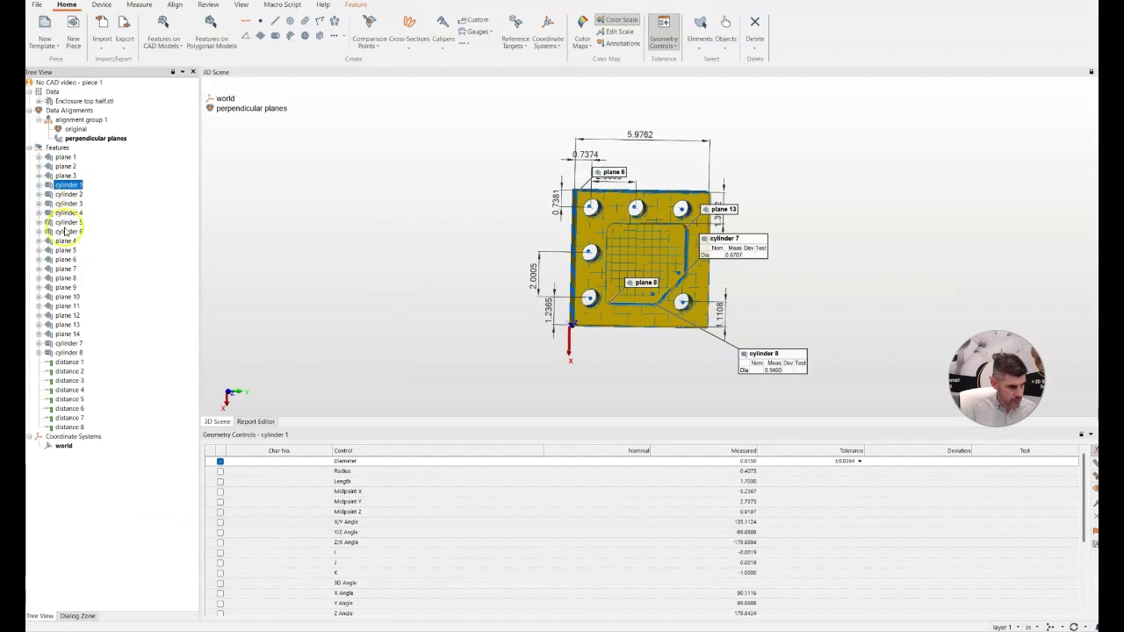
shift+click(67, 232)
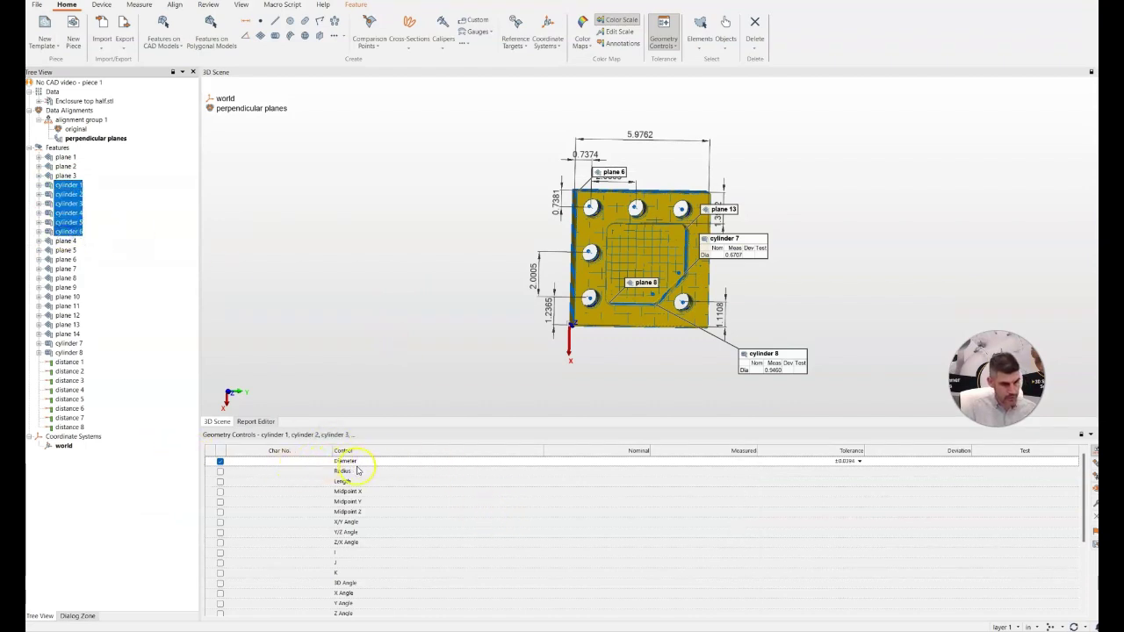
click(636, 461)
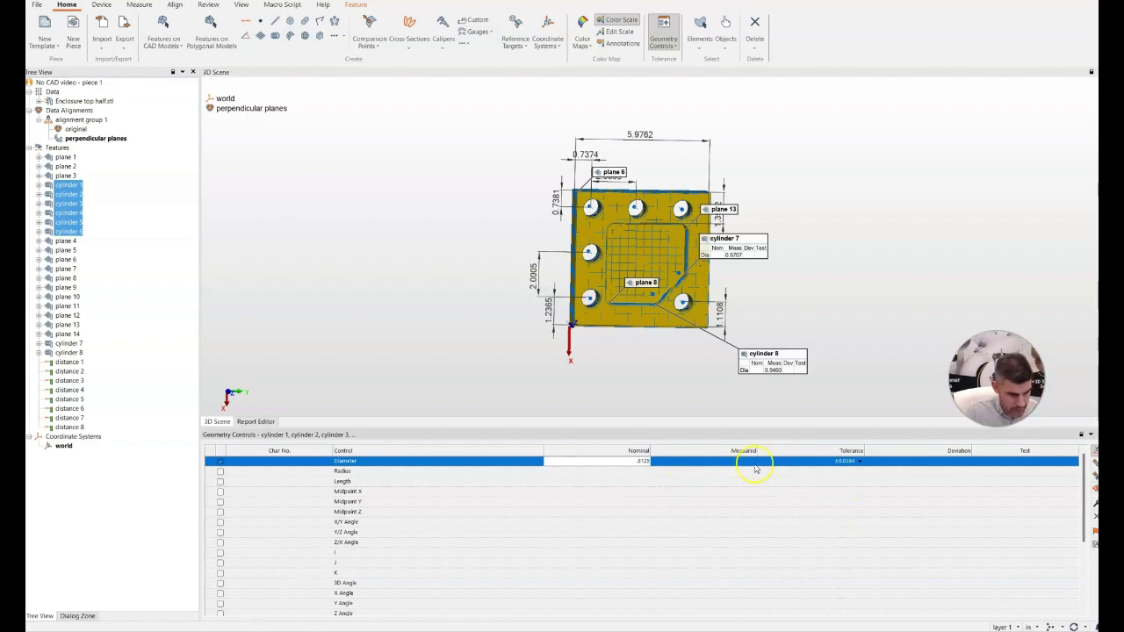
Step: Set the upper and lower diameter tolerances of the six hole cylinders to ±0.0625
click(861, 469)
click(860, 465)
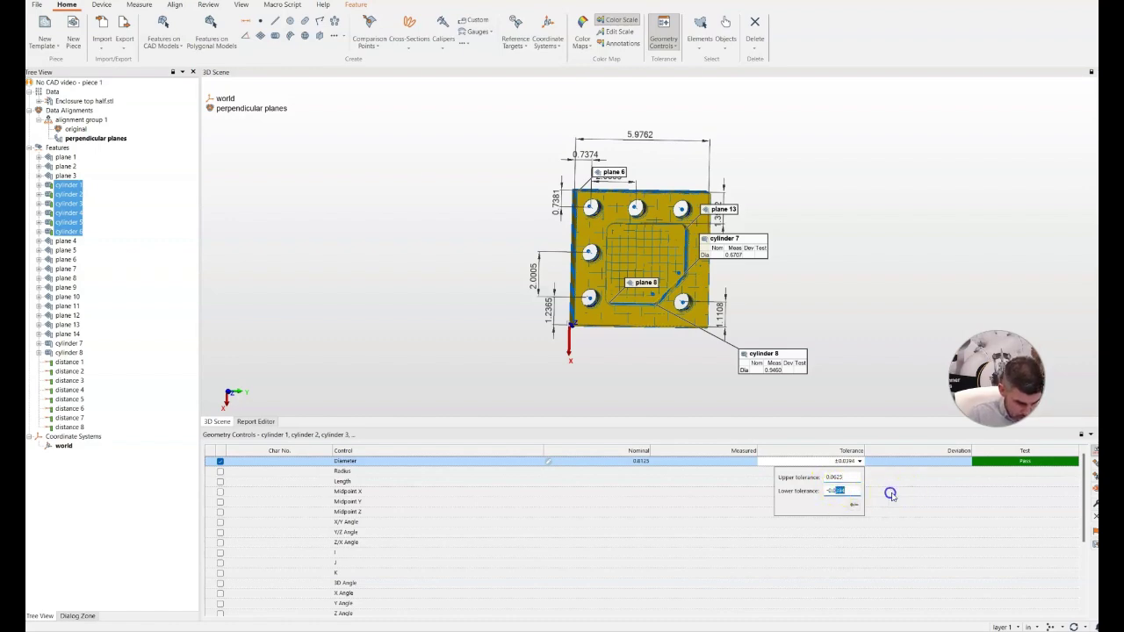
click(935, 487)
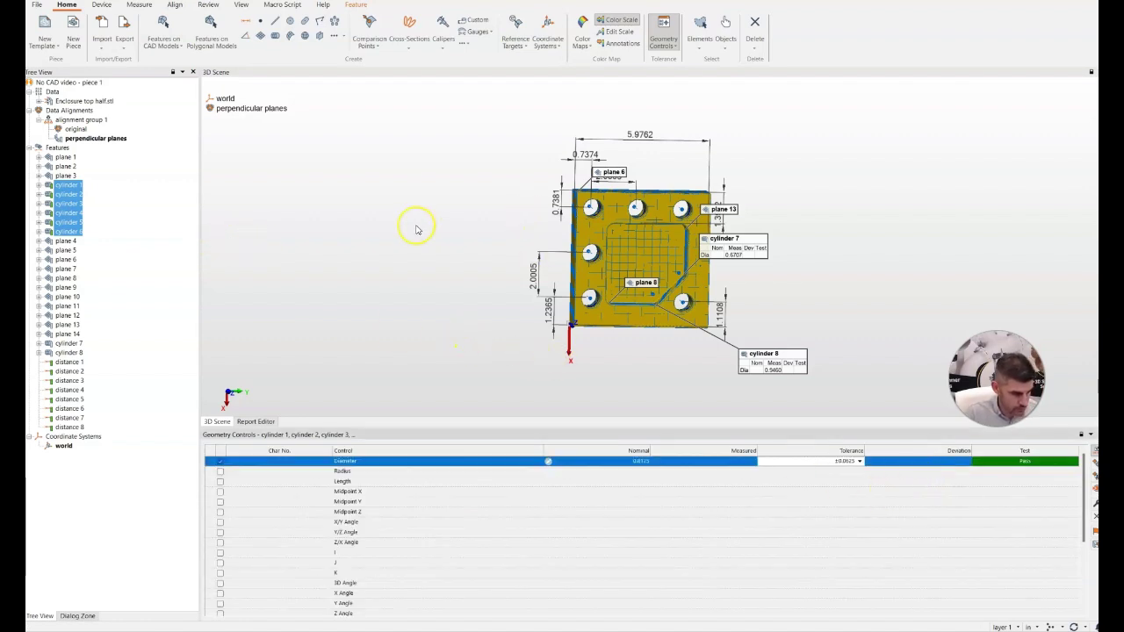
Step: Check the angle callout in the drawing, then create an angle feature from plane 14 to plane 8 with its label outside the part
key(alt+Tab)
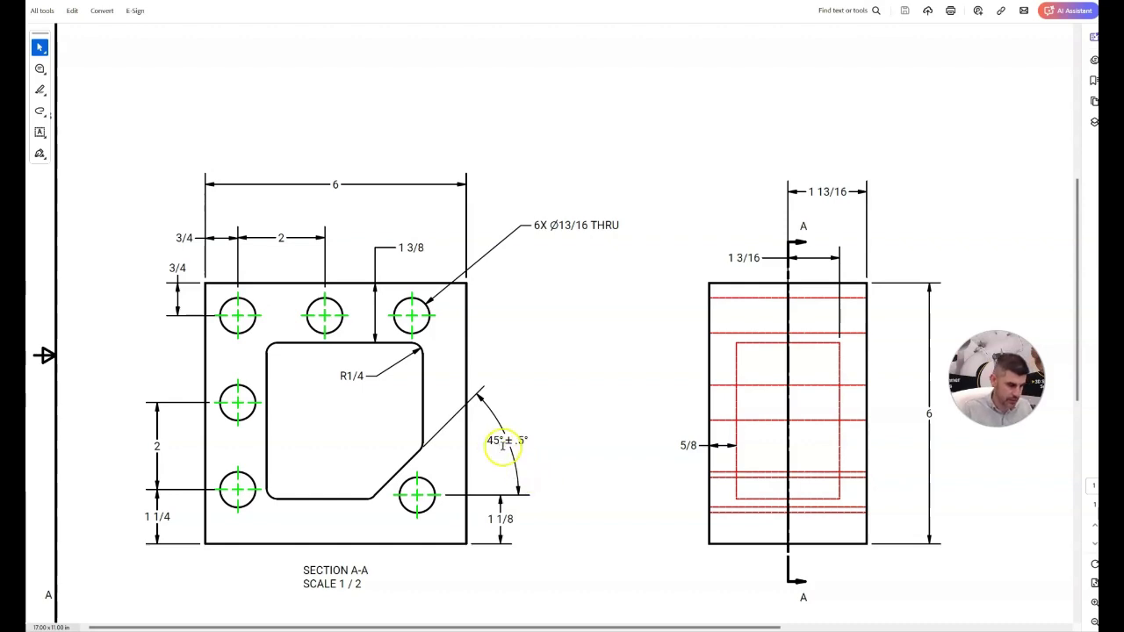
key(alt+Tab)
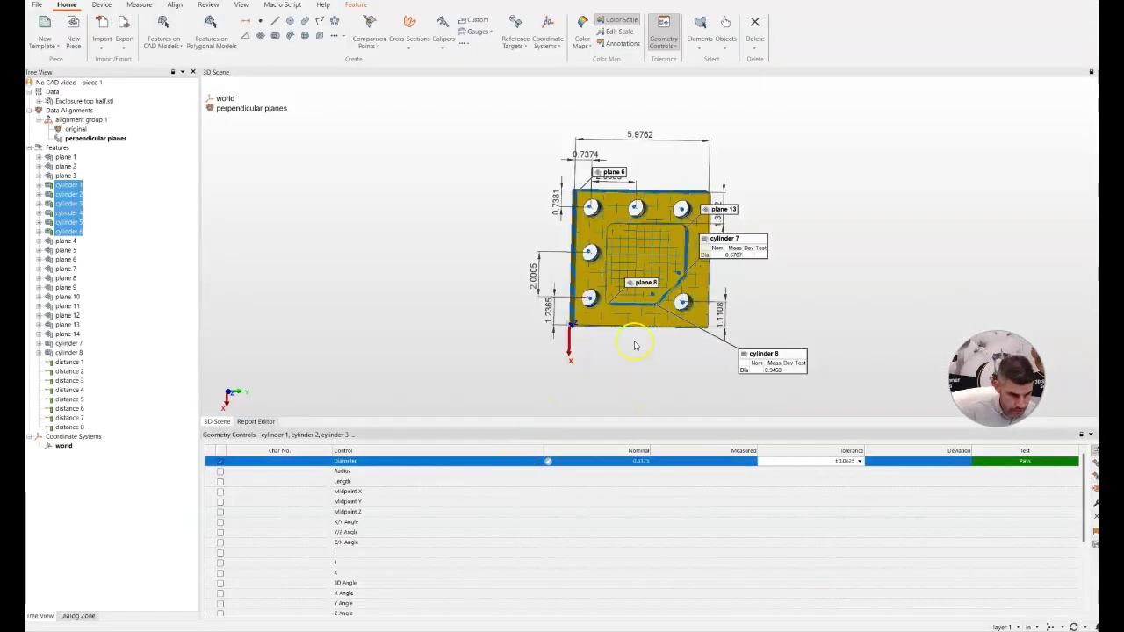
scroll(671, 293, up, 3)
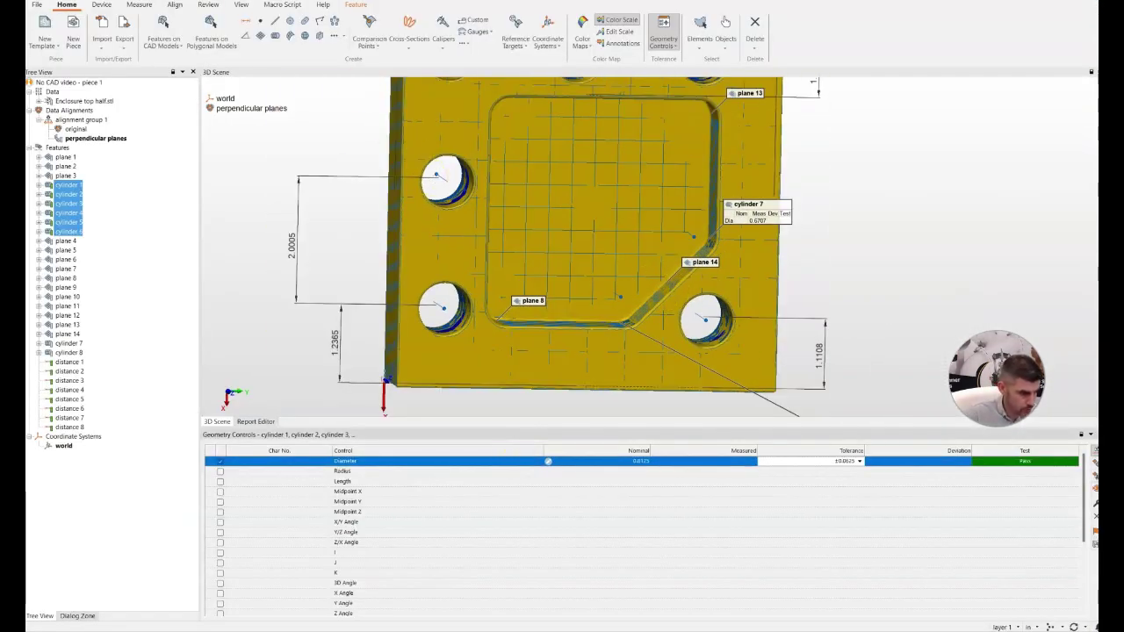
click(245, 35)
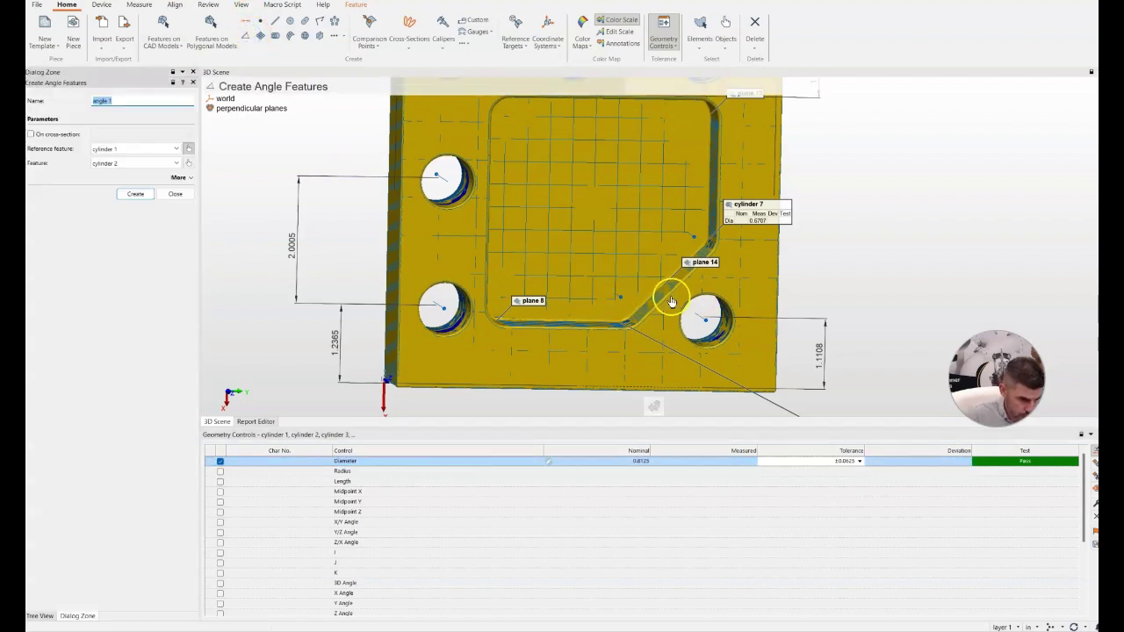
click(662, 296)
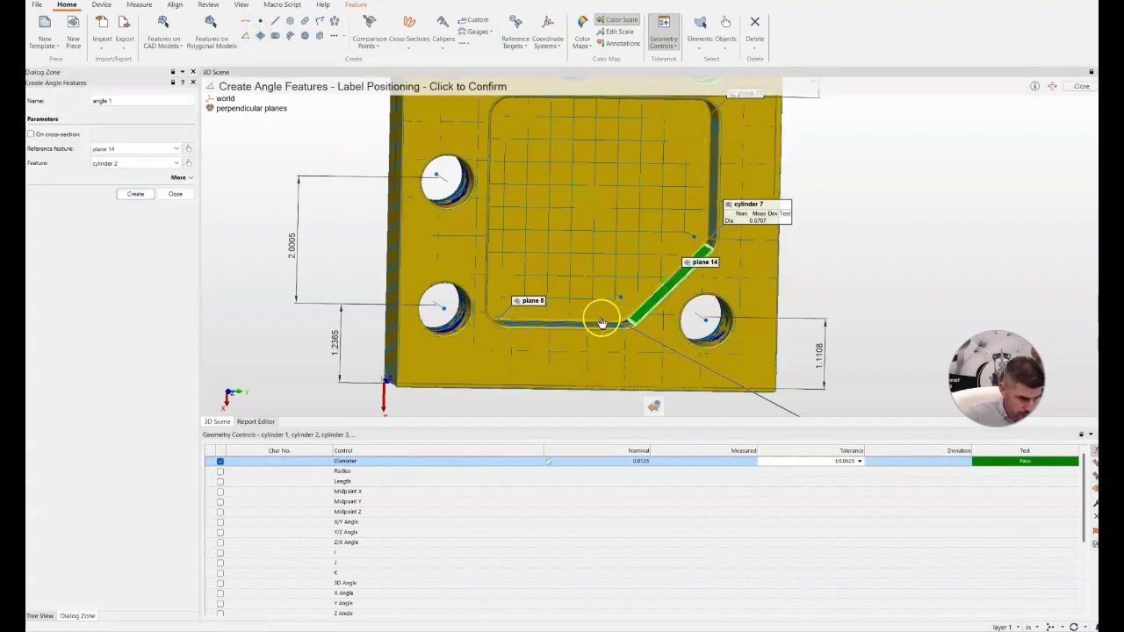
click(572, 326)
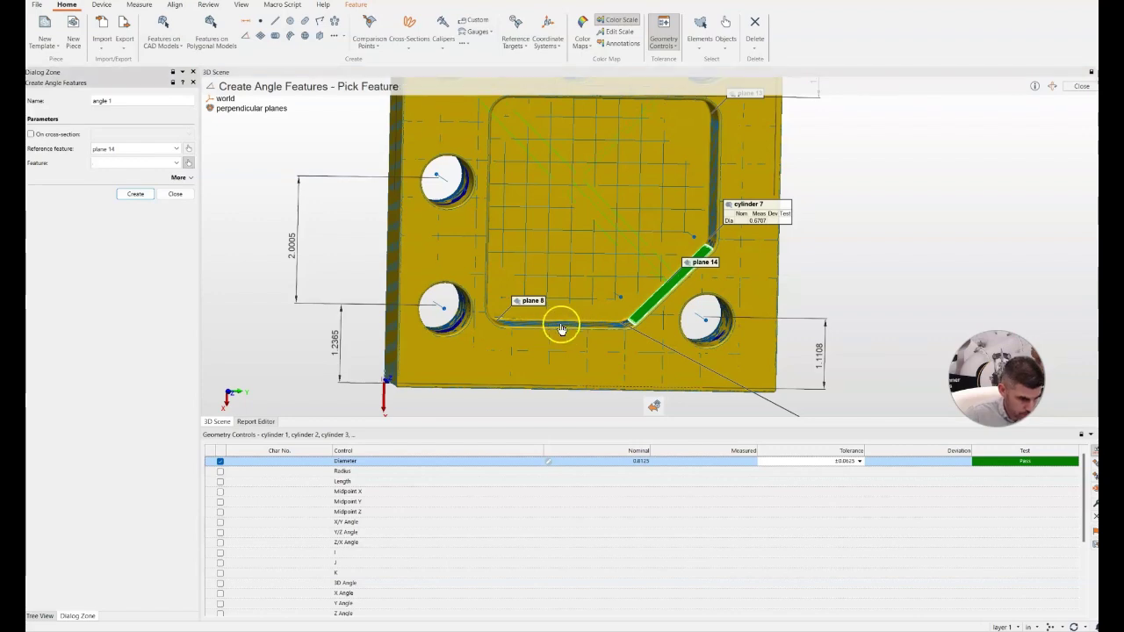
click(562, 327)
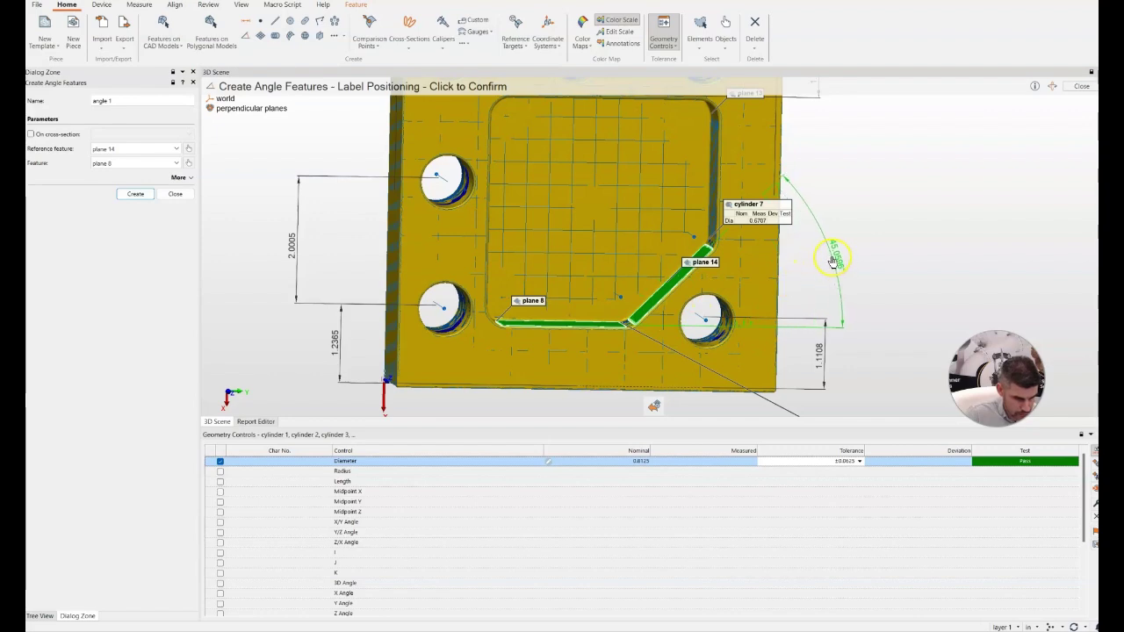
click(833, 260)
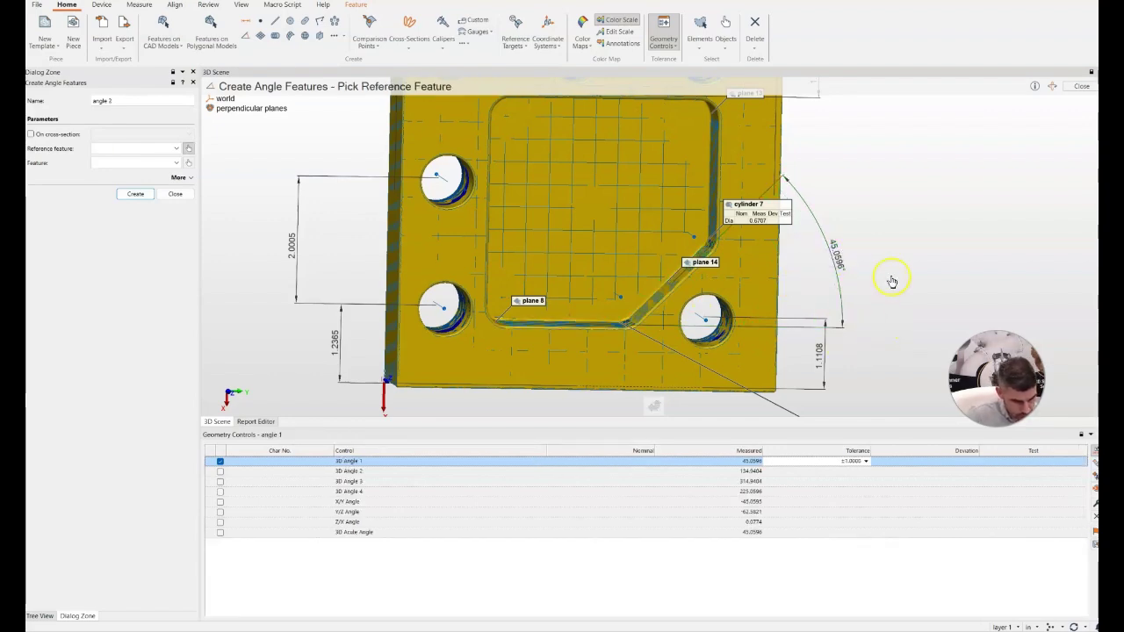
Step: Set the new angle's 3D Angle 1 tolerance to ±0.5 and its nominal to 45
click(867, 462)
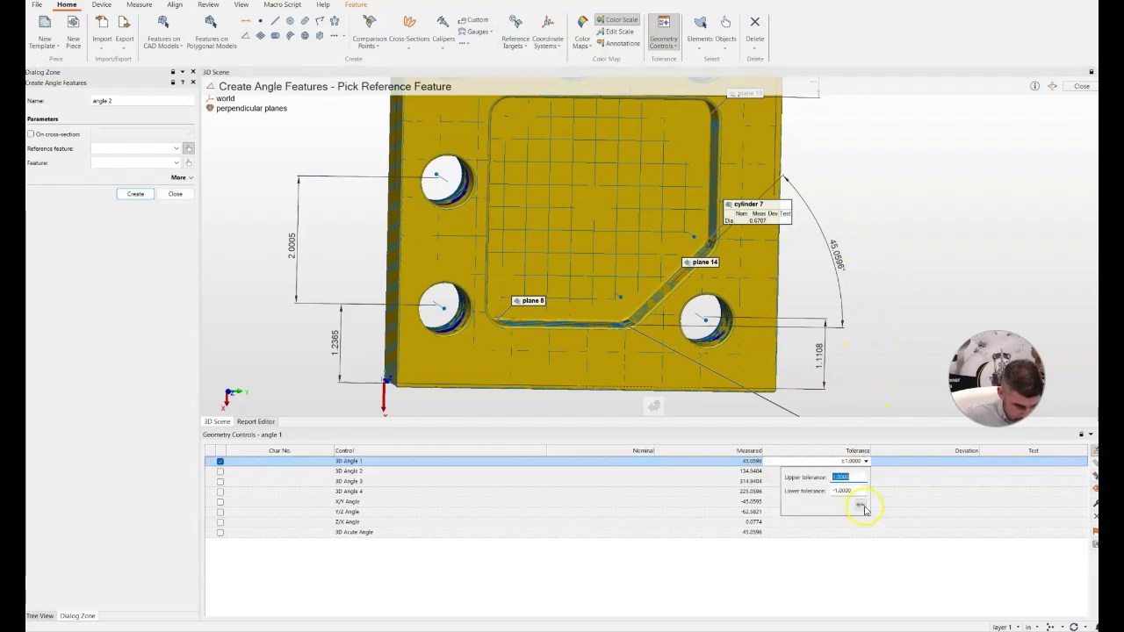
click(862, 506)
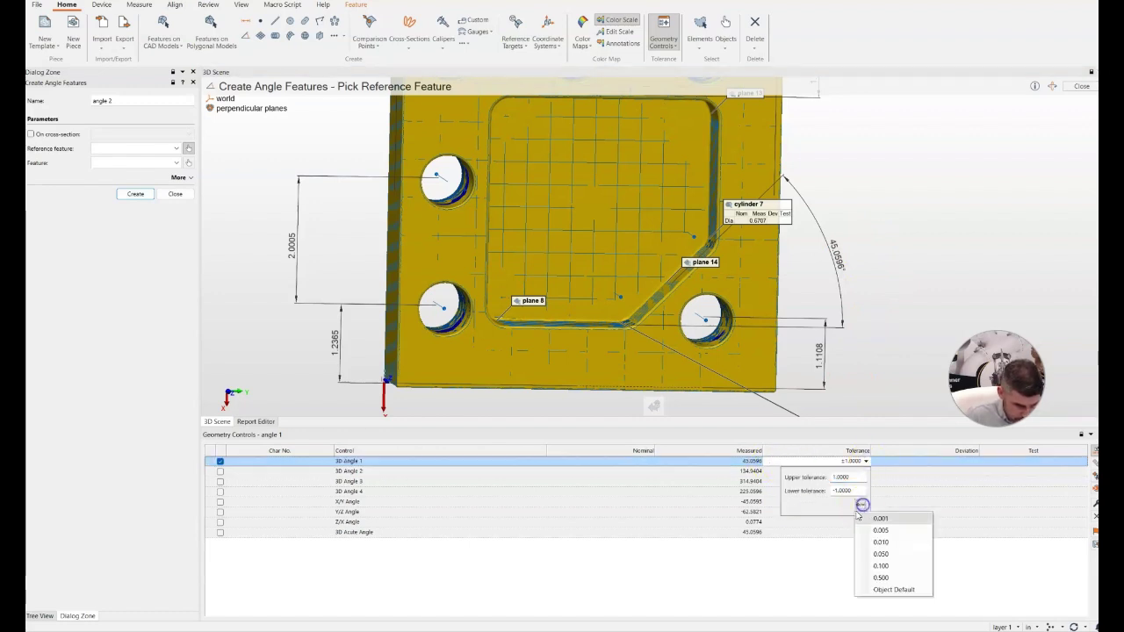
click(884, 577)
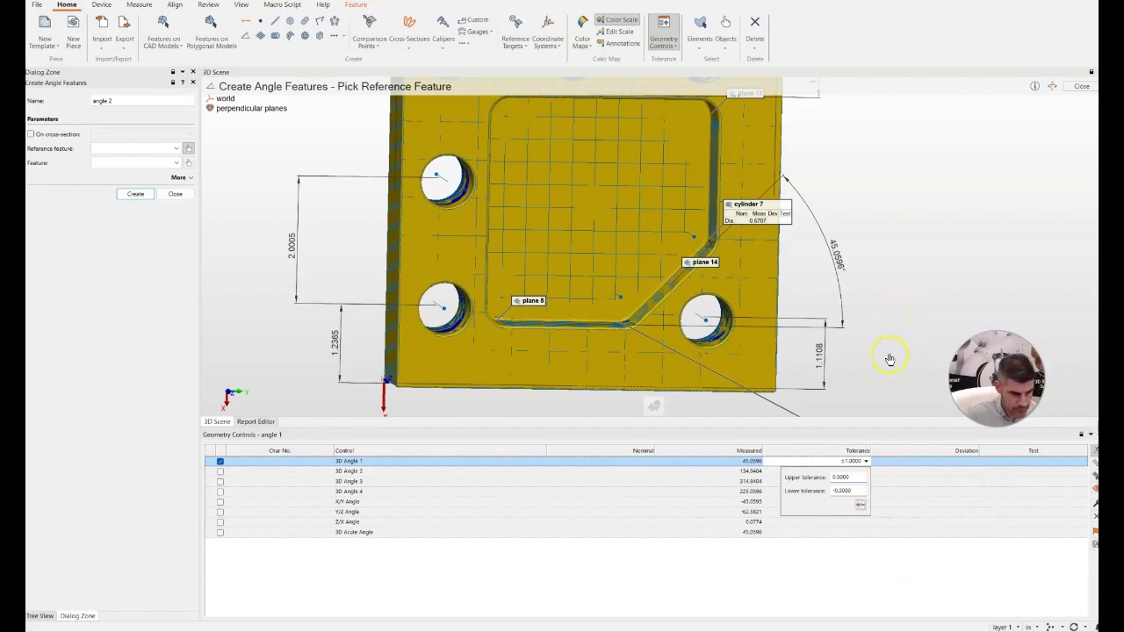
click(644, 460)
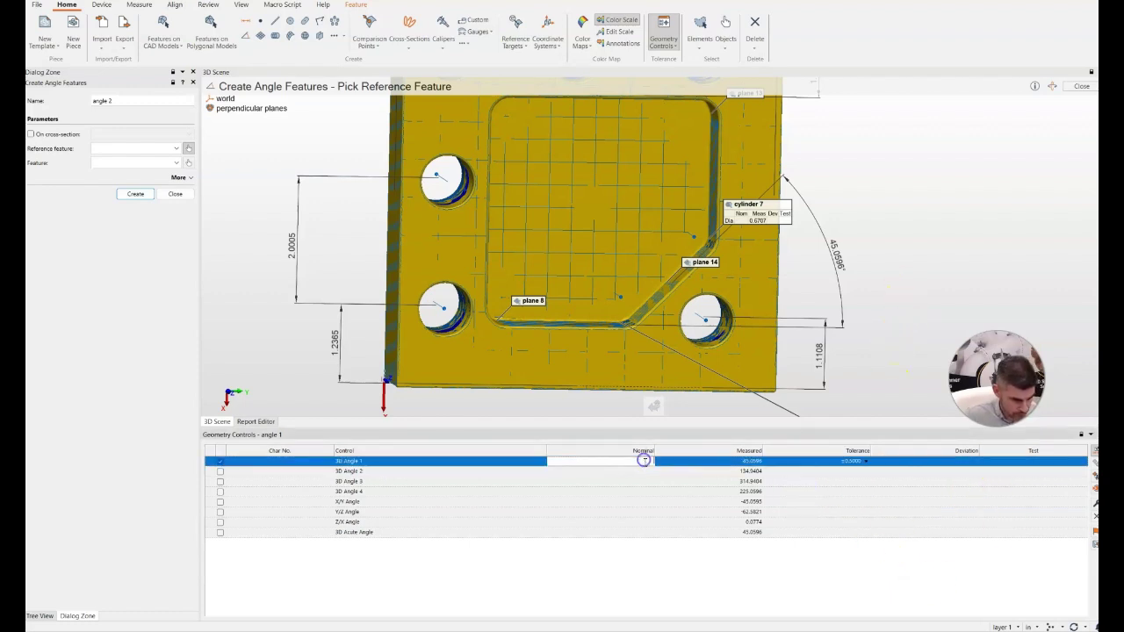
text(45)
click(683, 584)
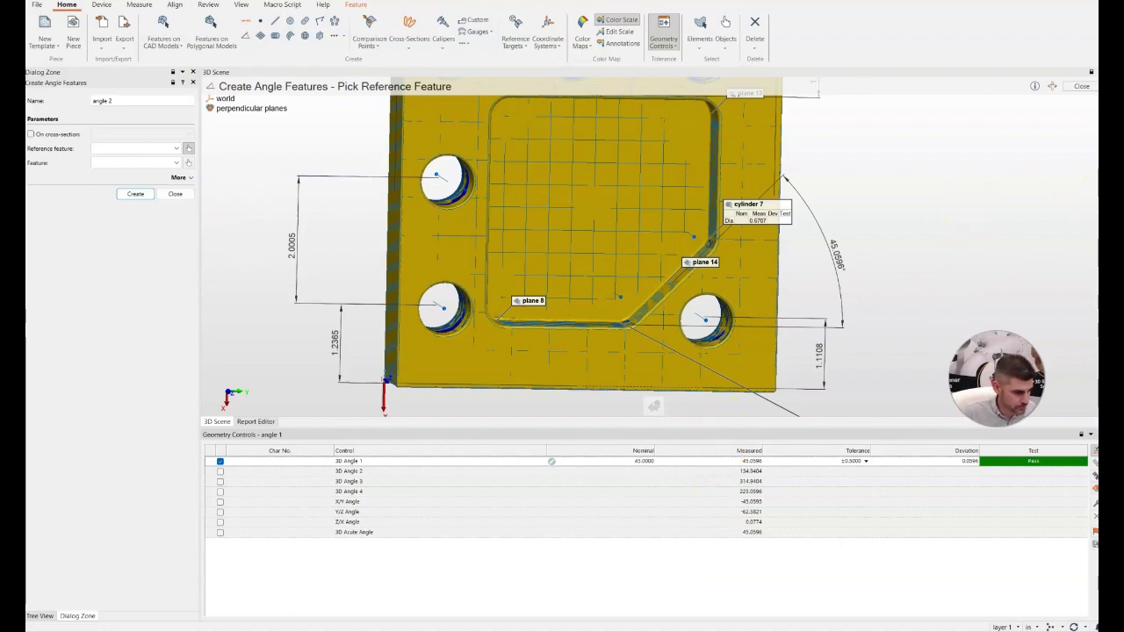
Step: Consult the R1/4 callout in the drawing and extract a cylinder from the pocket's rounded corner beside plane 13 on the polygonal model
key(alt+Tab)
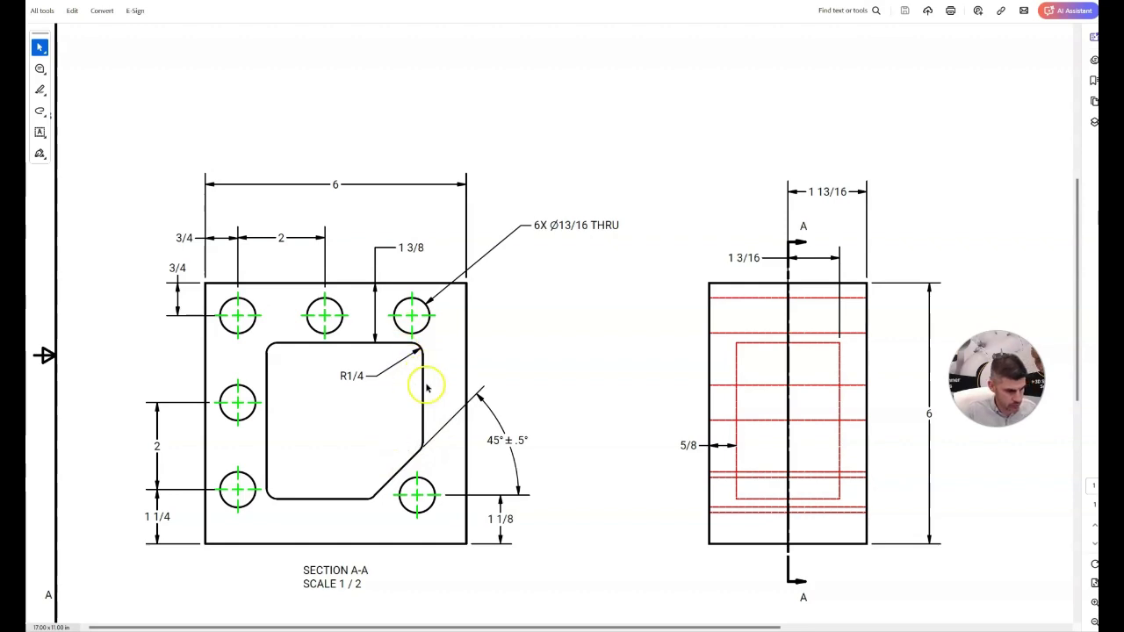
key(alt+Tab)
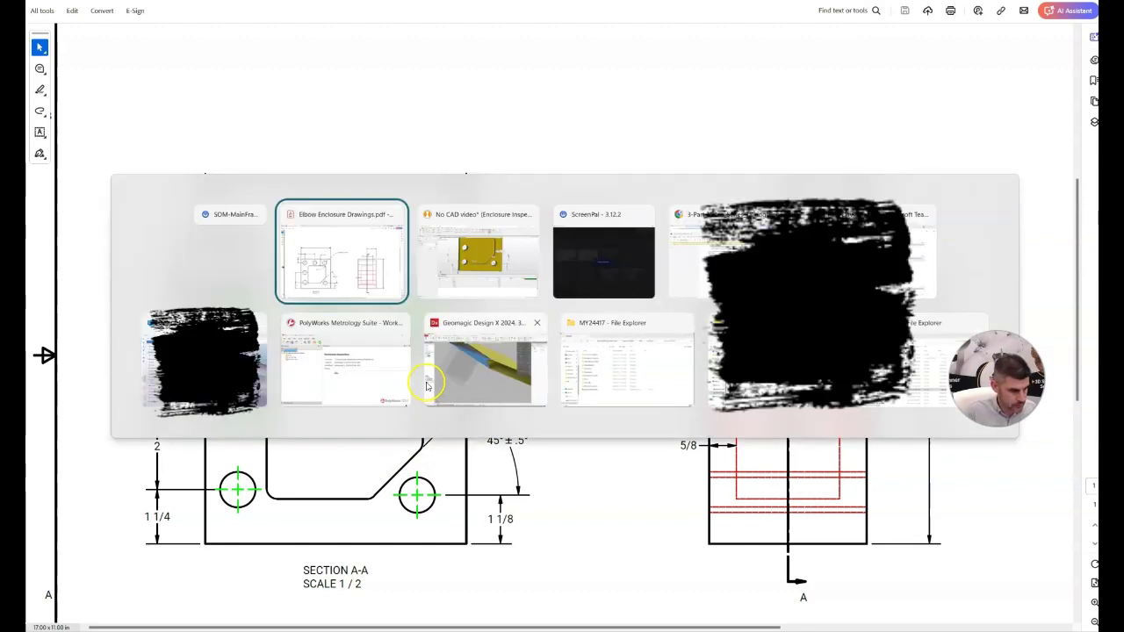
key(alt+Tab)
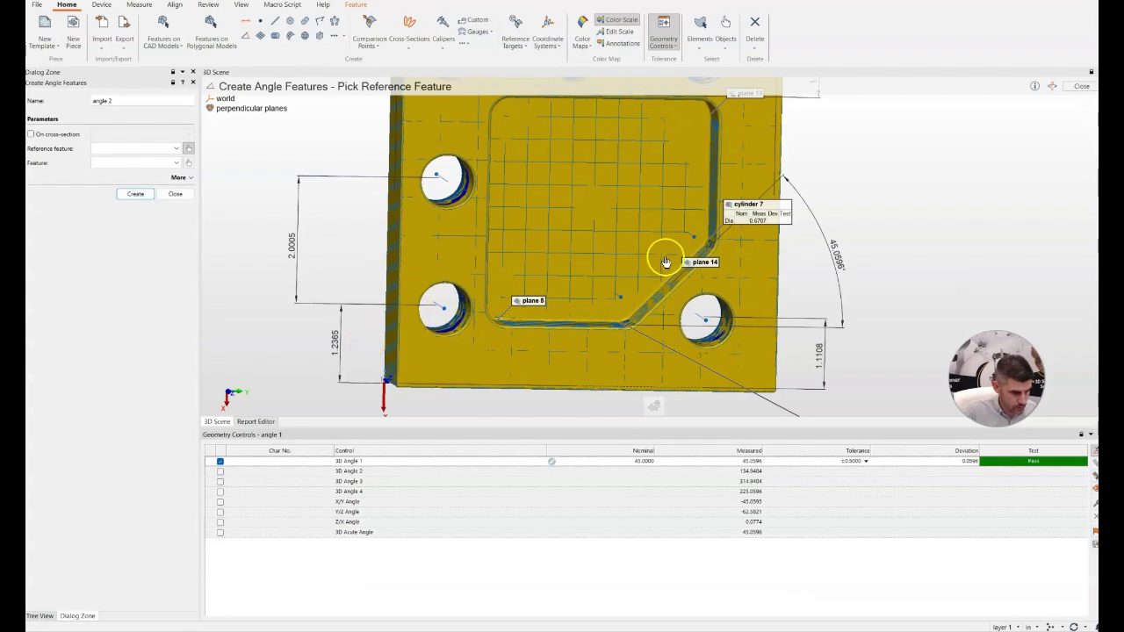
click(211, 32)
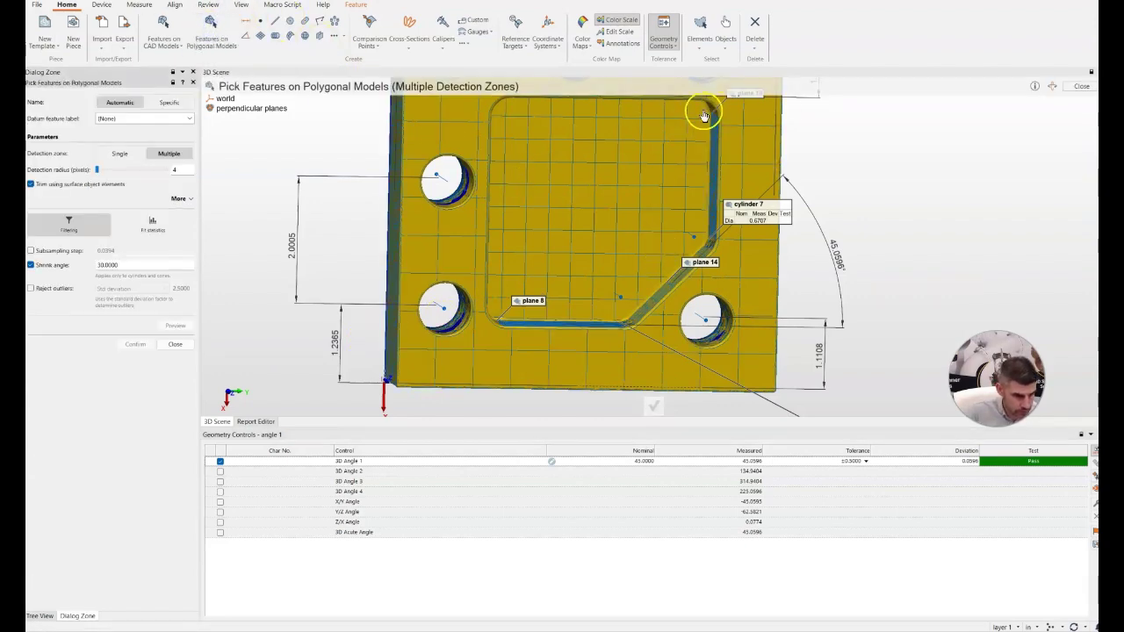
middle_drag(705, 114, 654, 233)
scroll(646, 215, up, 10)
click(706, 202)
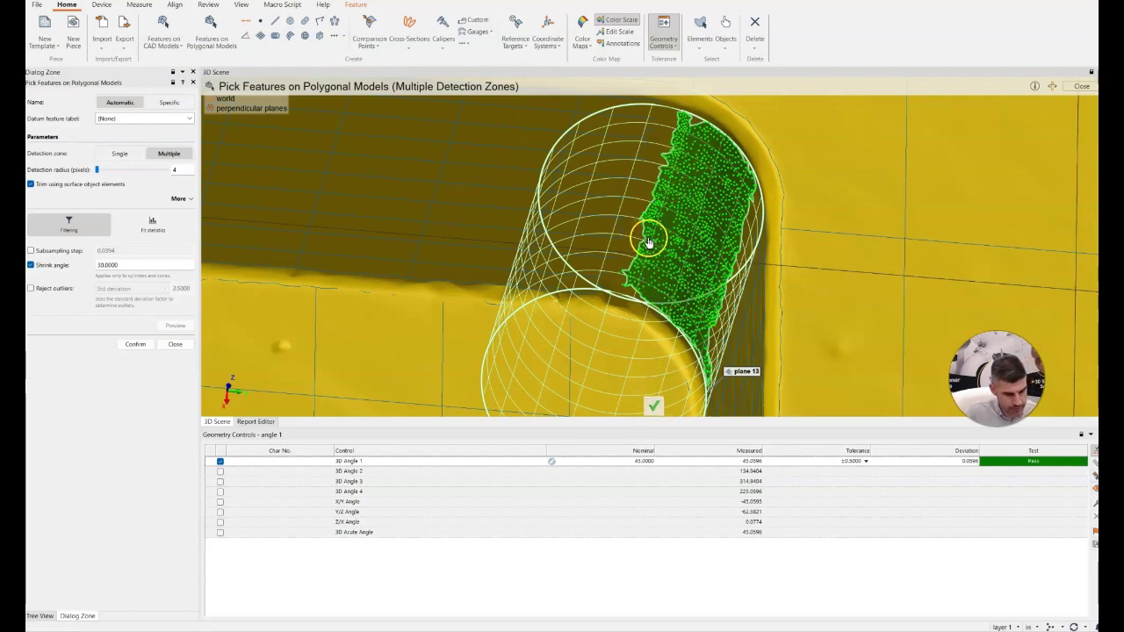
click(654, 408)
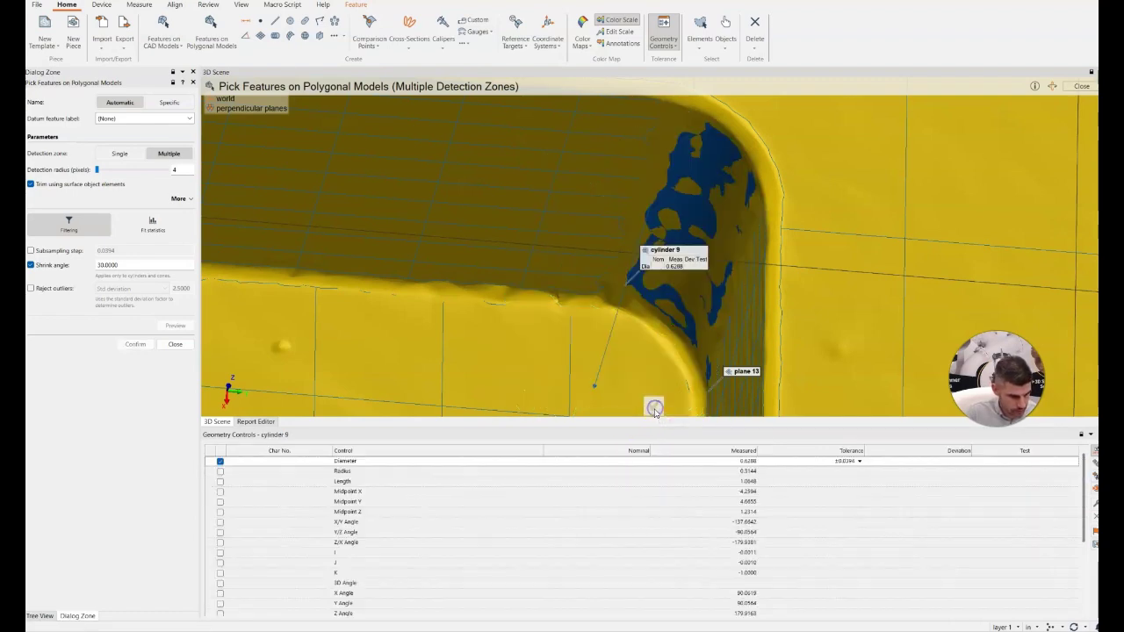
Step: Control the corner cylinder by radius instead of diameter, with a nominal of 0.25 and a tolerance of ±0.0625
click(221, 462)
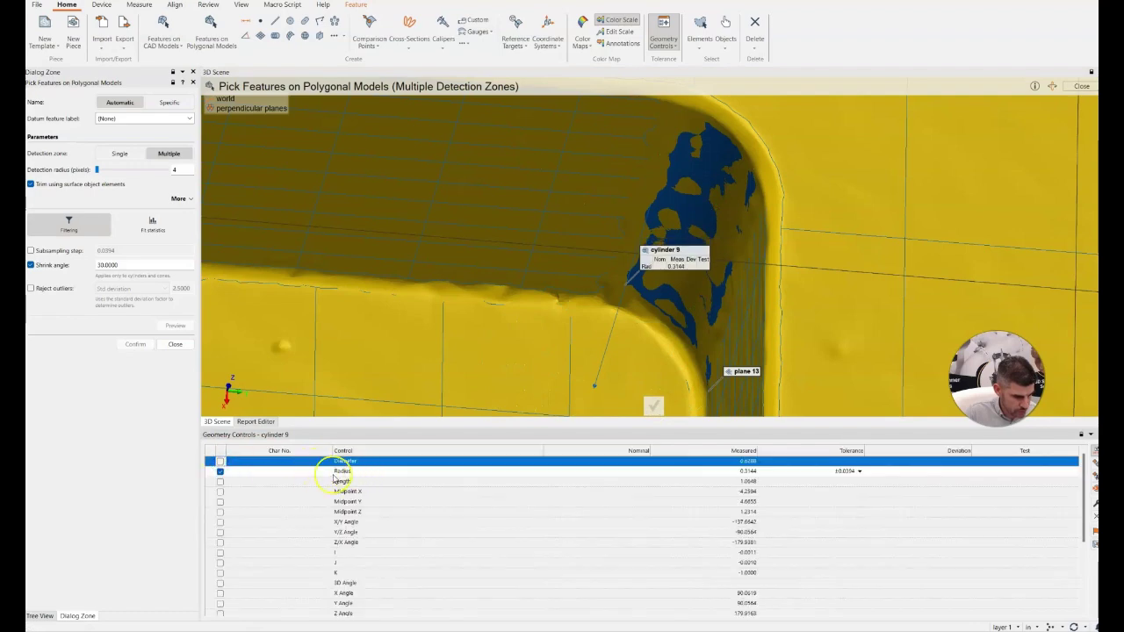
double_click(636, 473)
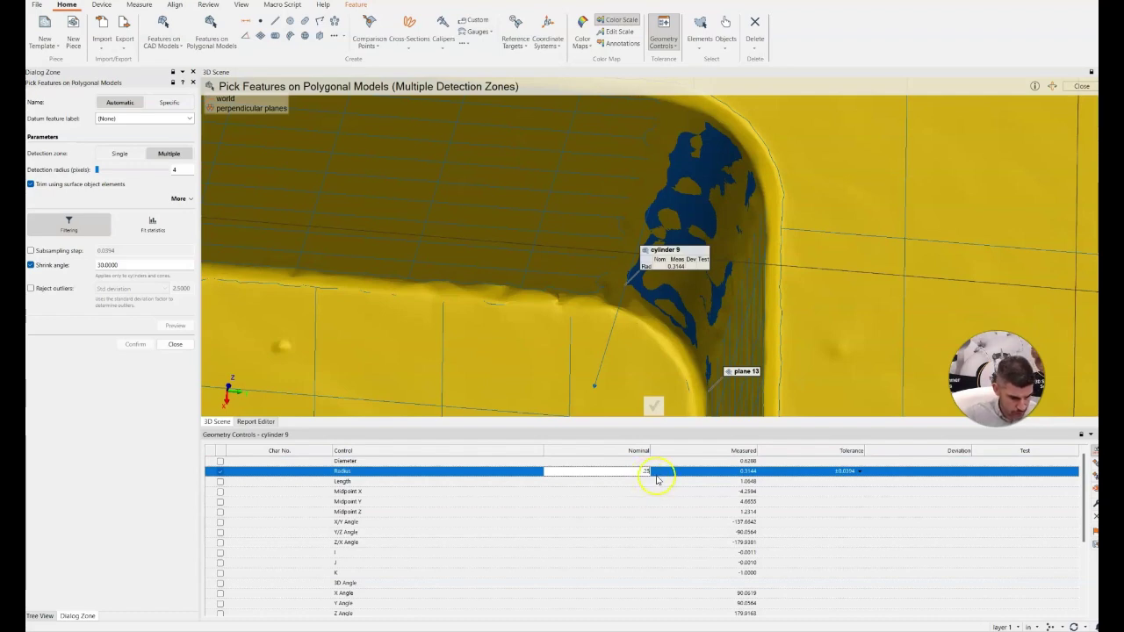
click(845, 472)
click(858, 473)
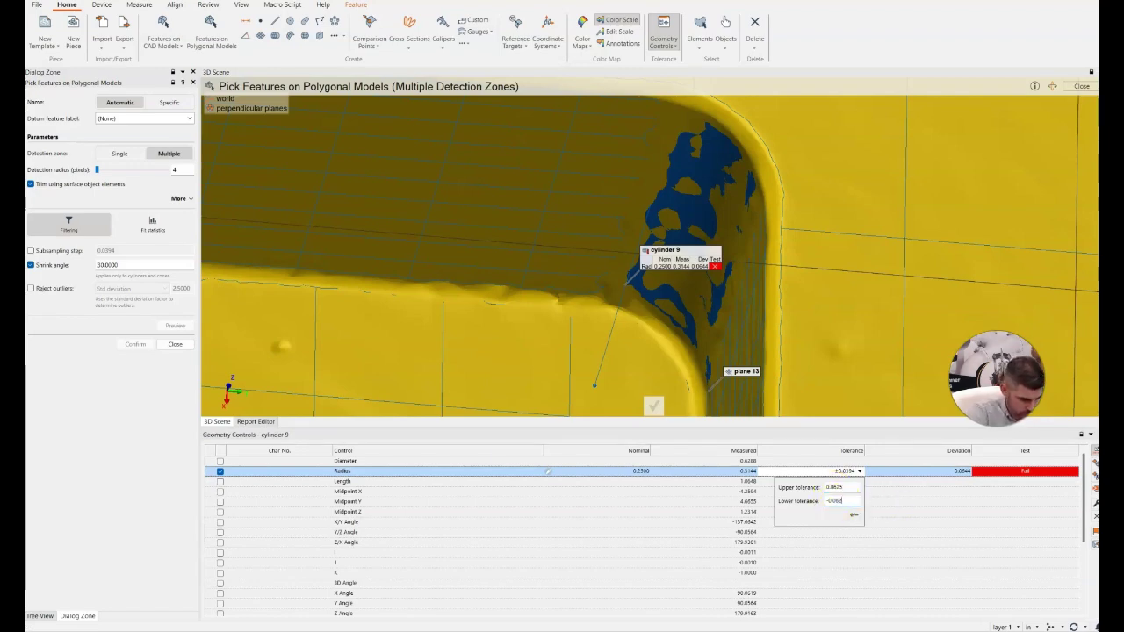
click(1011, 527)
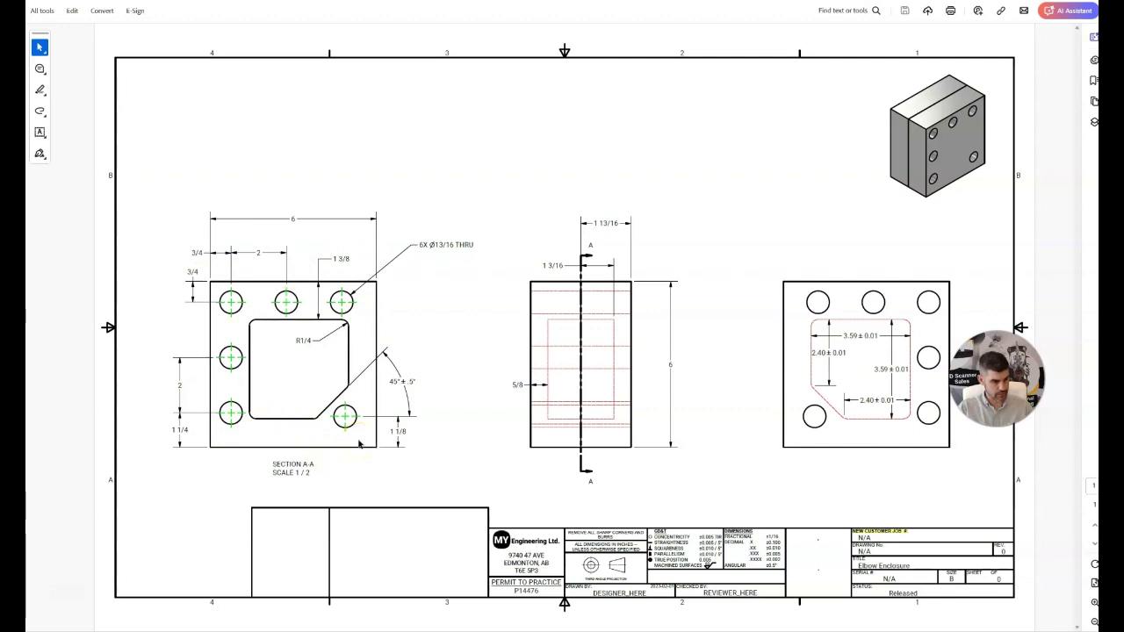
Step: Review the inspection in PolyWorks against the drawing PDF and examine the toleranced pocket dimensions in the drawing's rear view
key(alt+Tab)
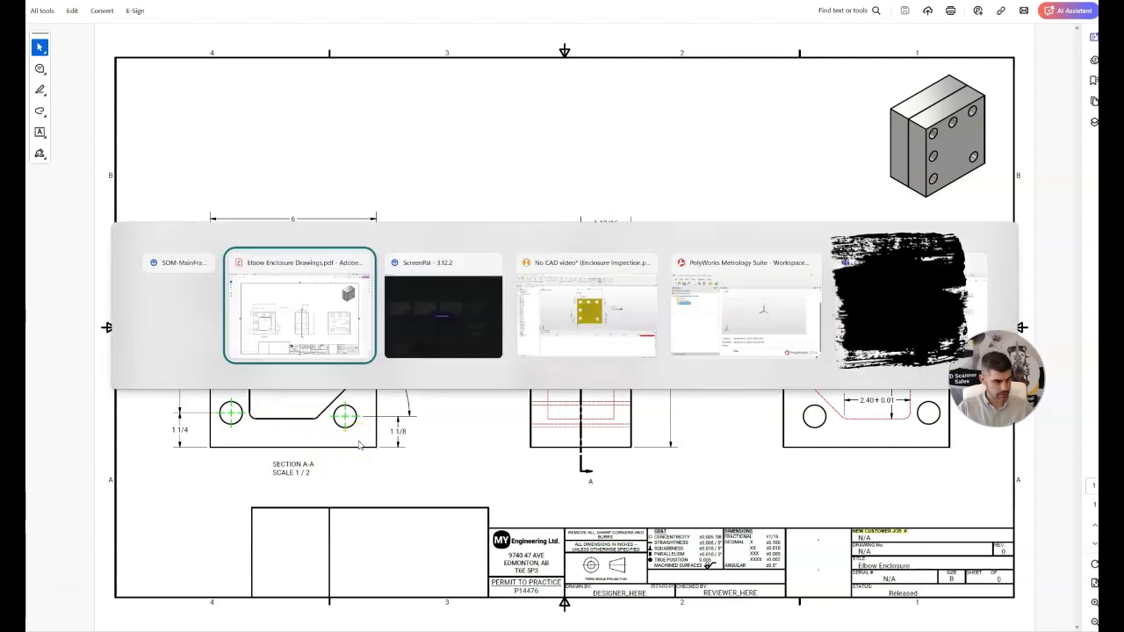
key(alt+Tab)
key(alt+Tab)
key(alt+Tab)
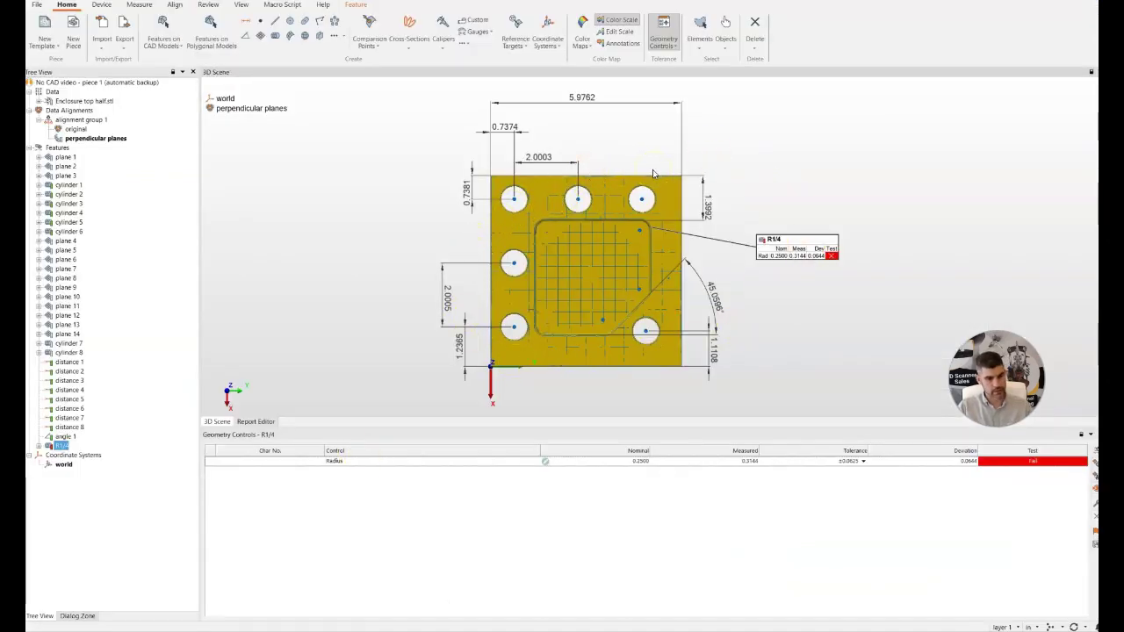
key(alt+Tab)
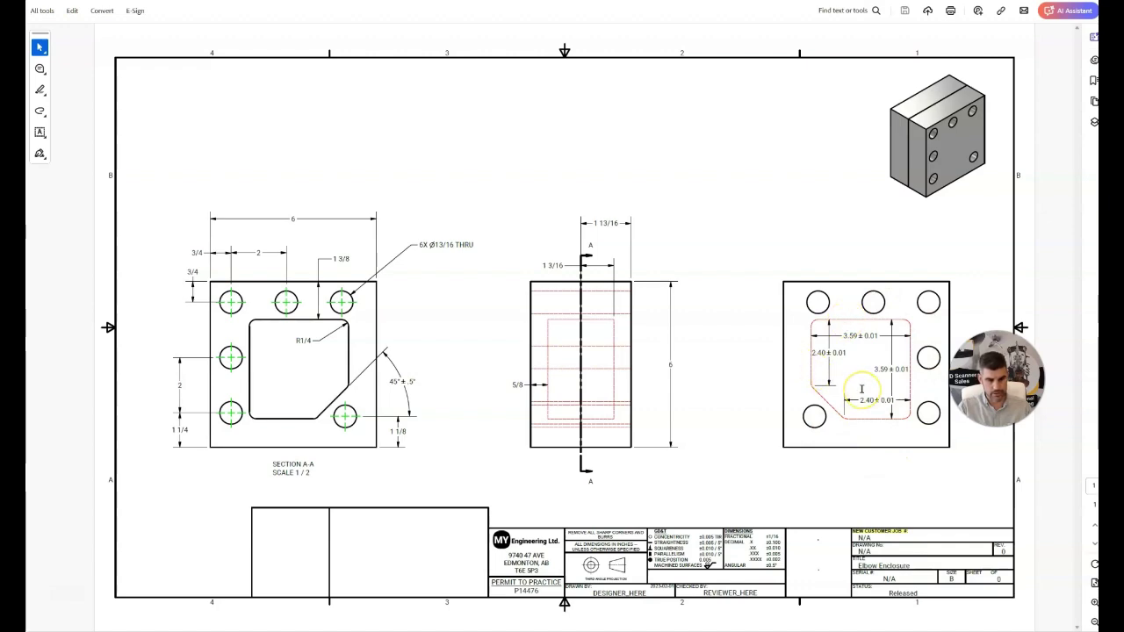
ctrl+scroll(982, 376, up, 3)
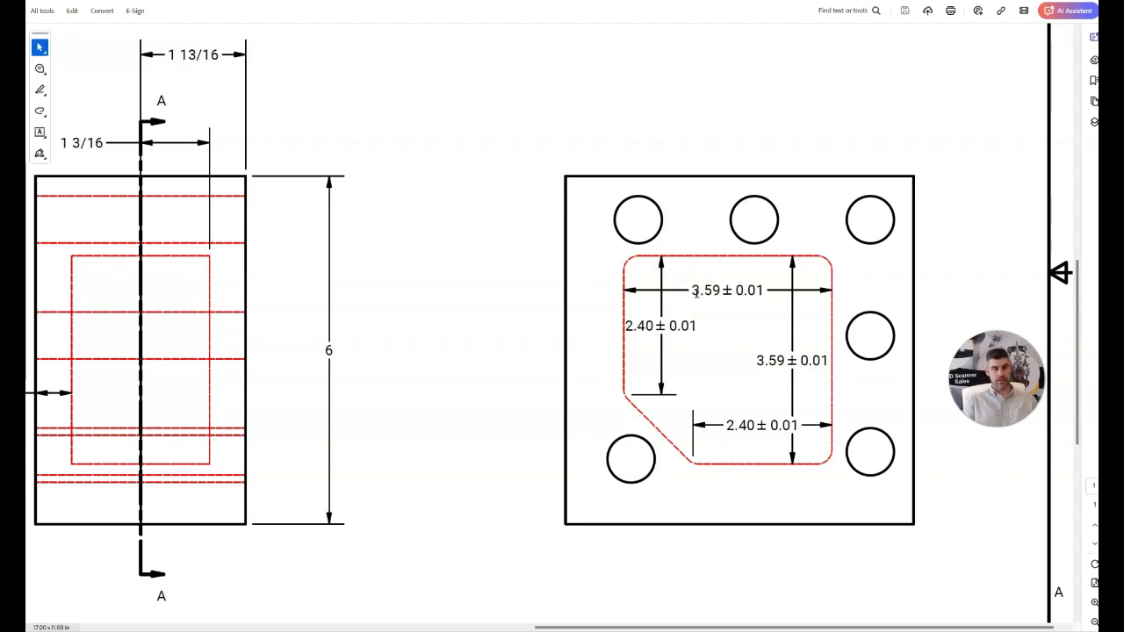
scroll(696, 292, right, 1)
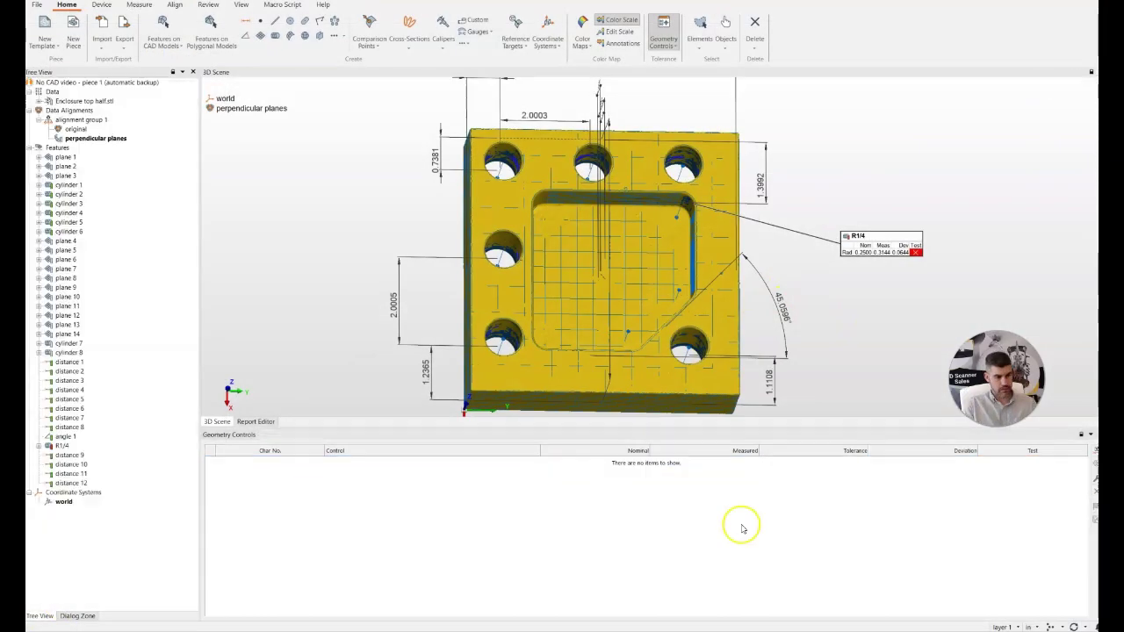
Step: Create a distance feature from plane 11 to cylinder 7 in PolyWorks and place its label inside the pocket
click(245, 22)
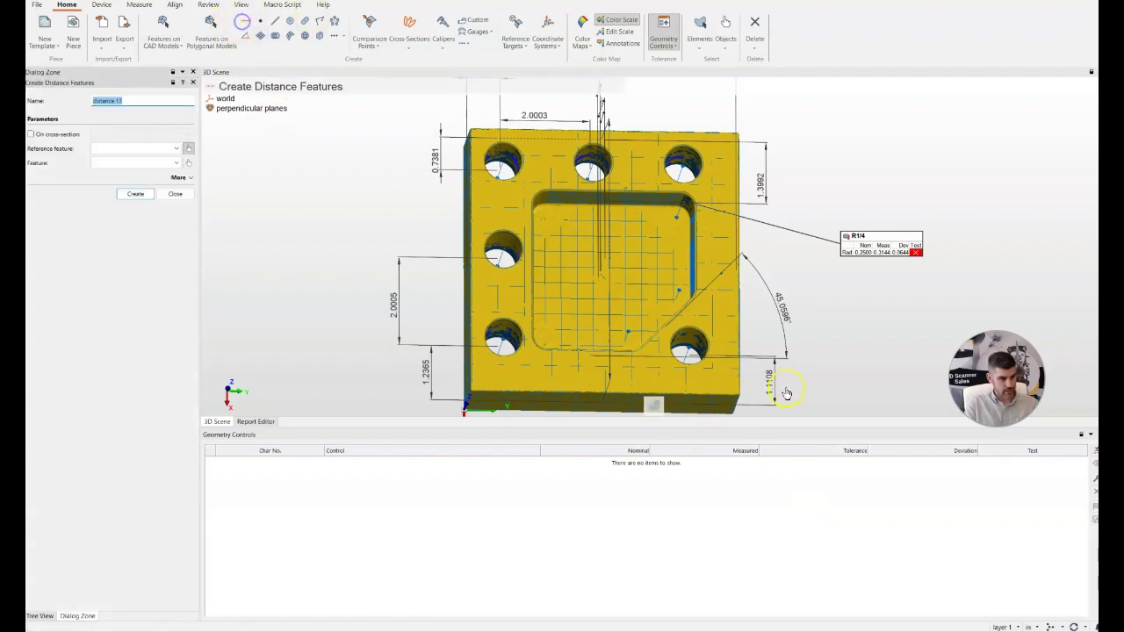
click(651, 205)
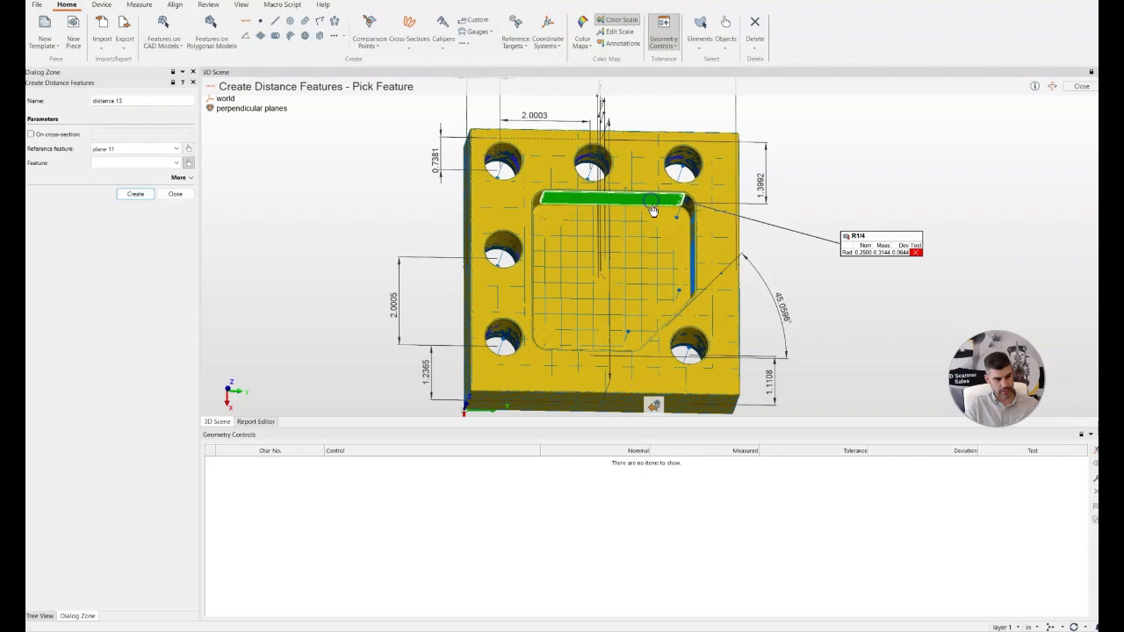
click(677, 295)
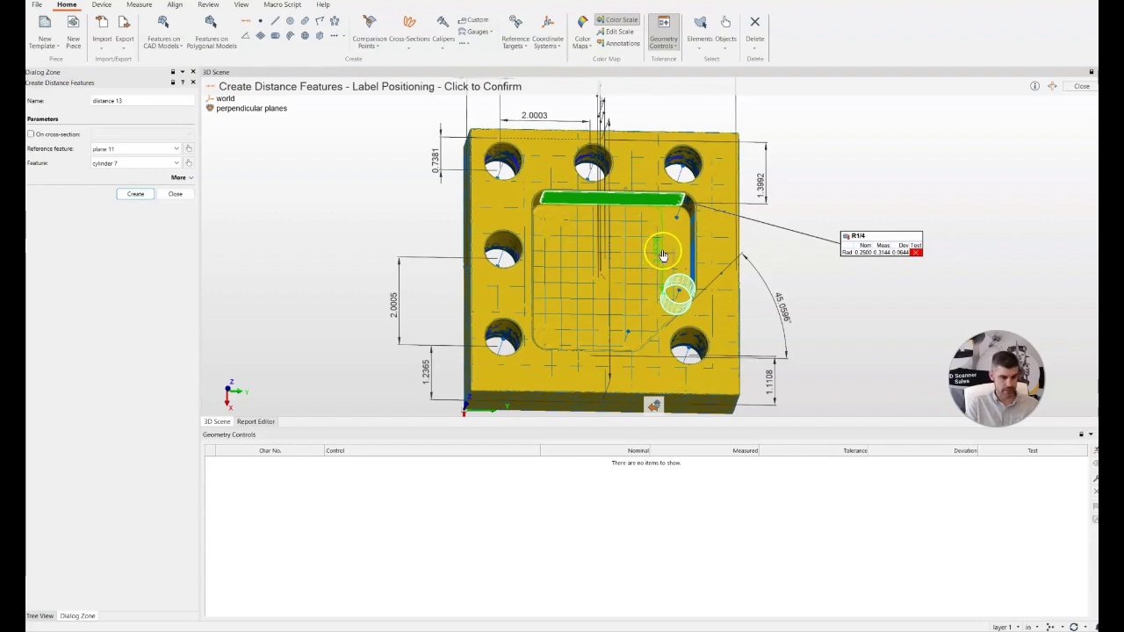
click(664, 253)
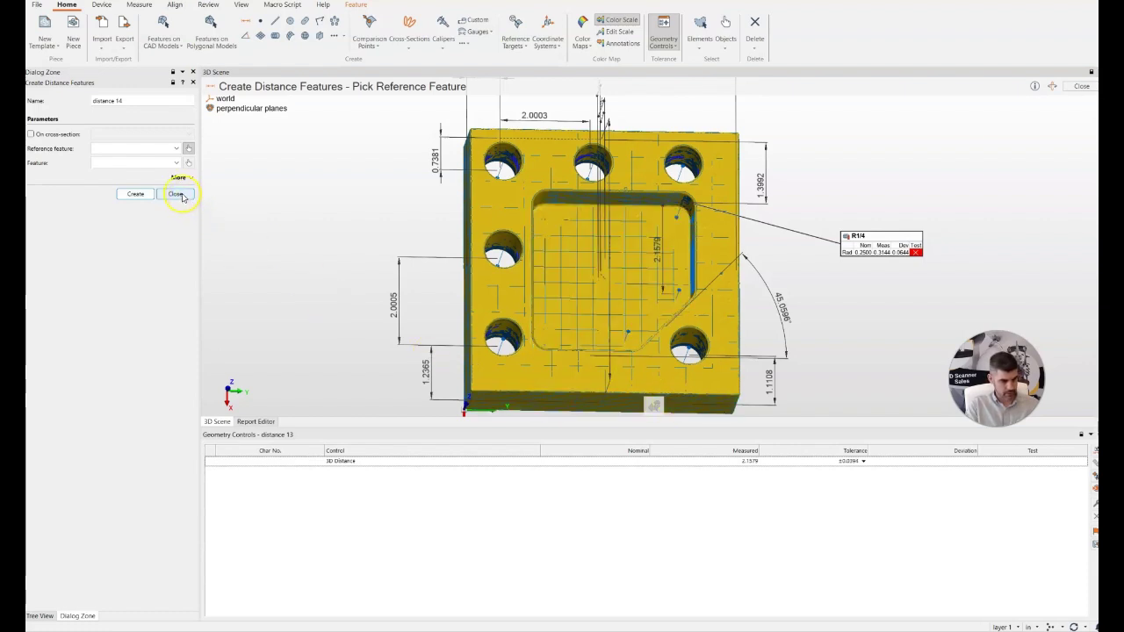
Step: Set the 3D distance's nominal to 2.4 and its tolerance to ±0.01
click(636, 464)
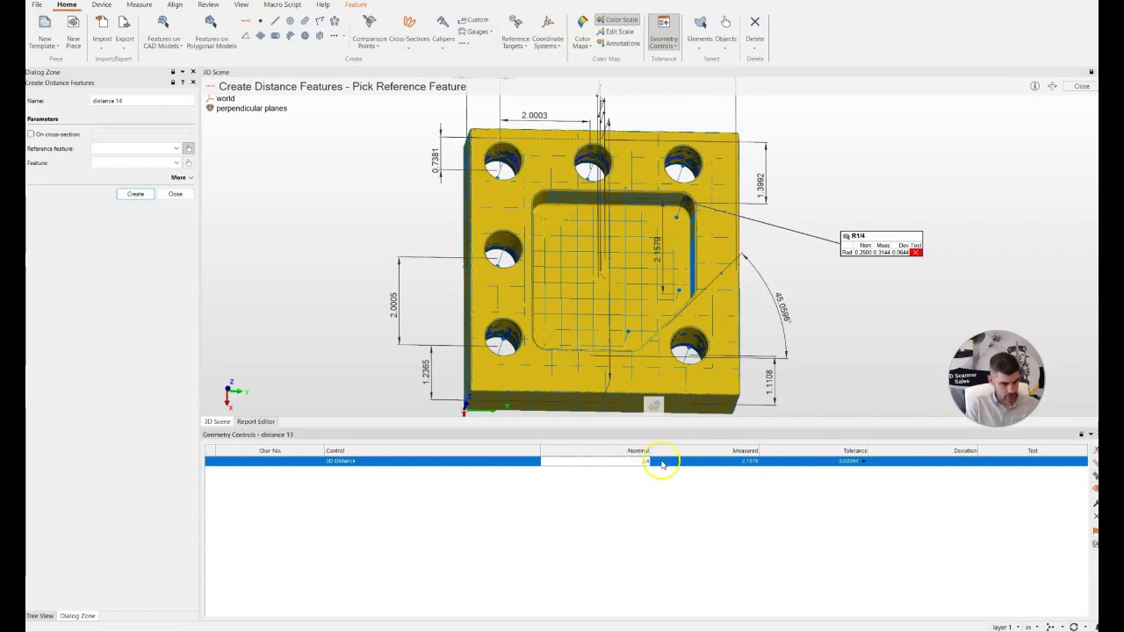
click(859, 465)
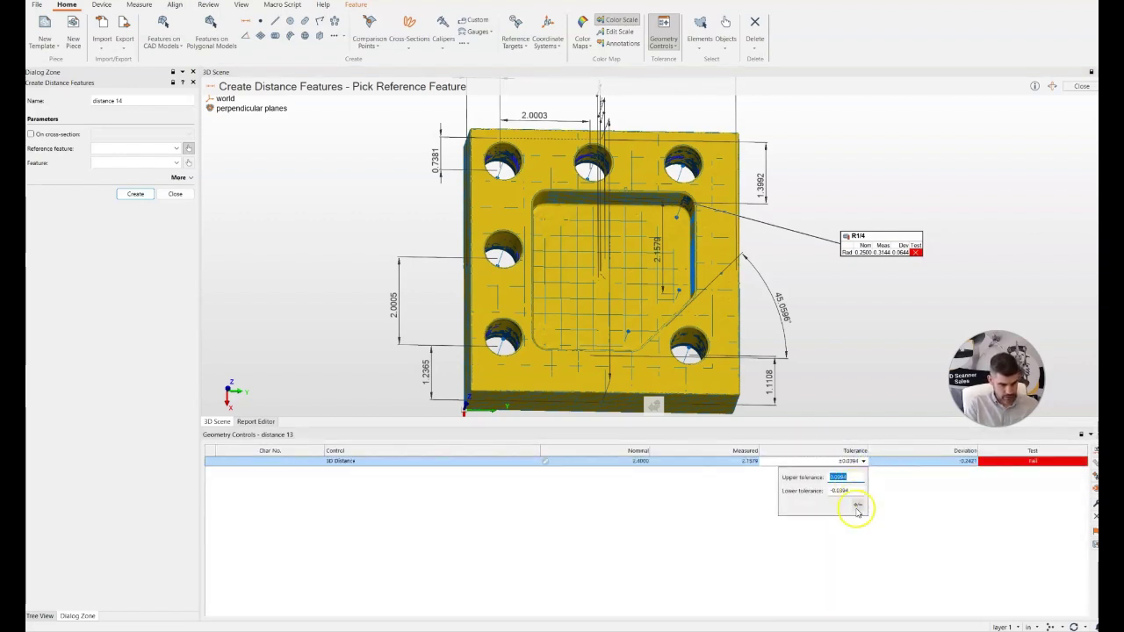
click(857, 507)
click(878, 542)
click(700, 543)
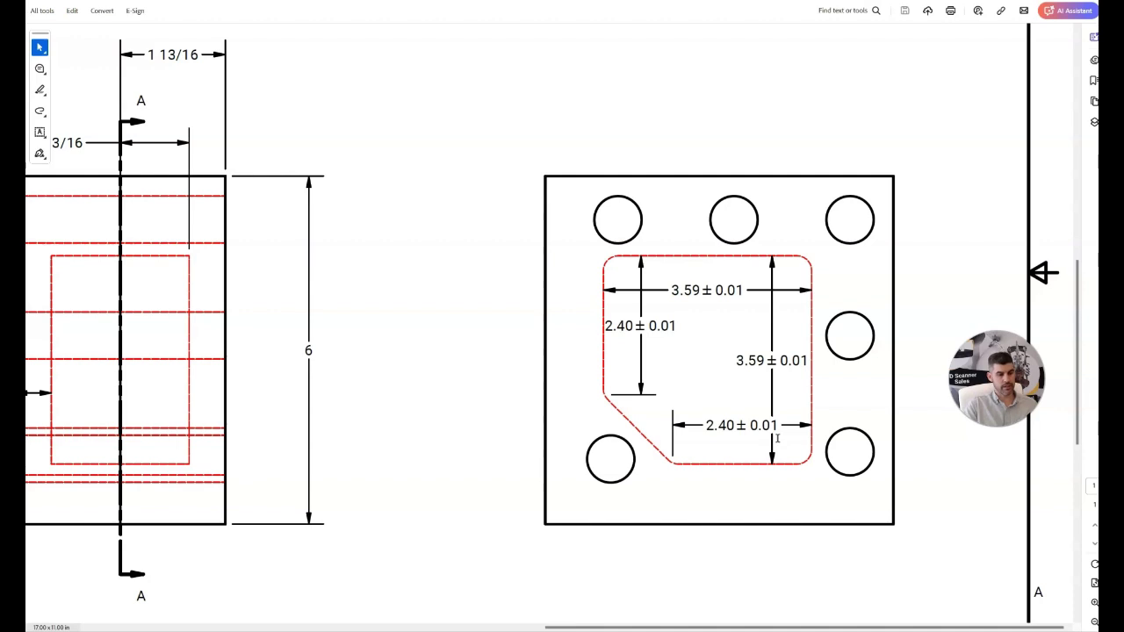
Step: Switch from the drawing back to PolyWorks and create control view 1 from the controls cylinder 1 through R1/4, with a report snapshot and table
key(ctrl+0)
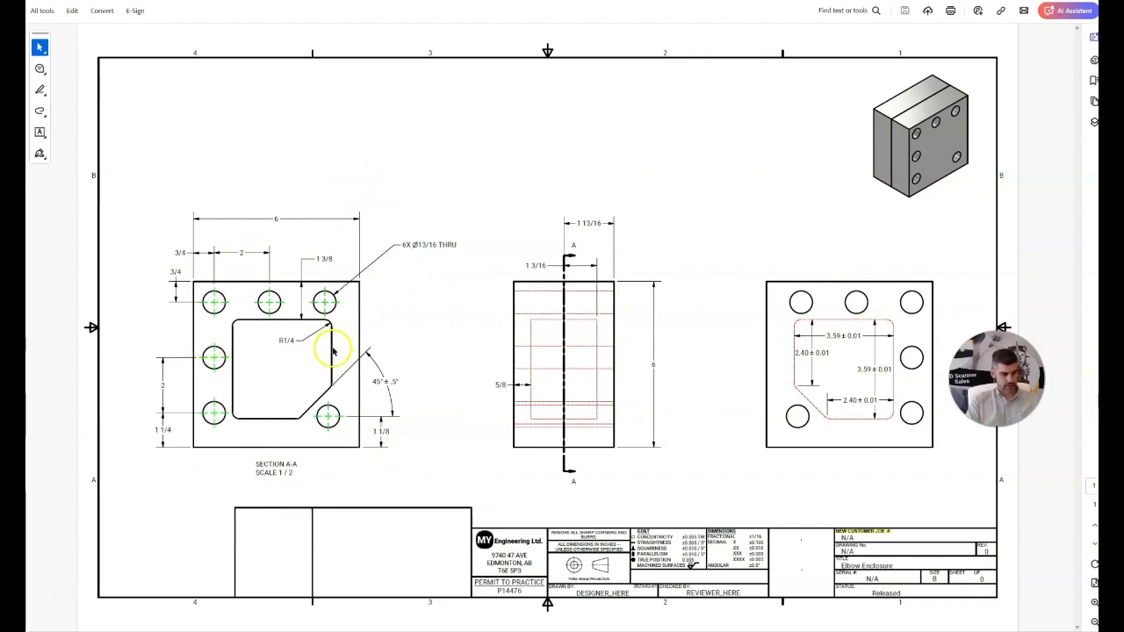
key(alt+Tab)
key(alt+Tab)
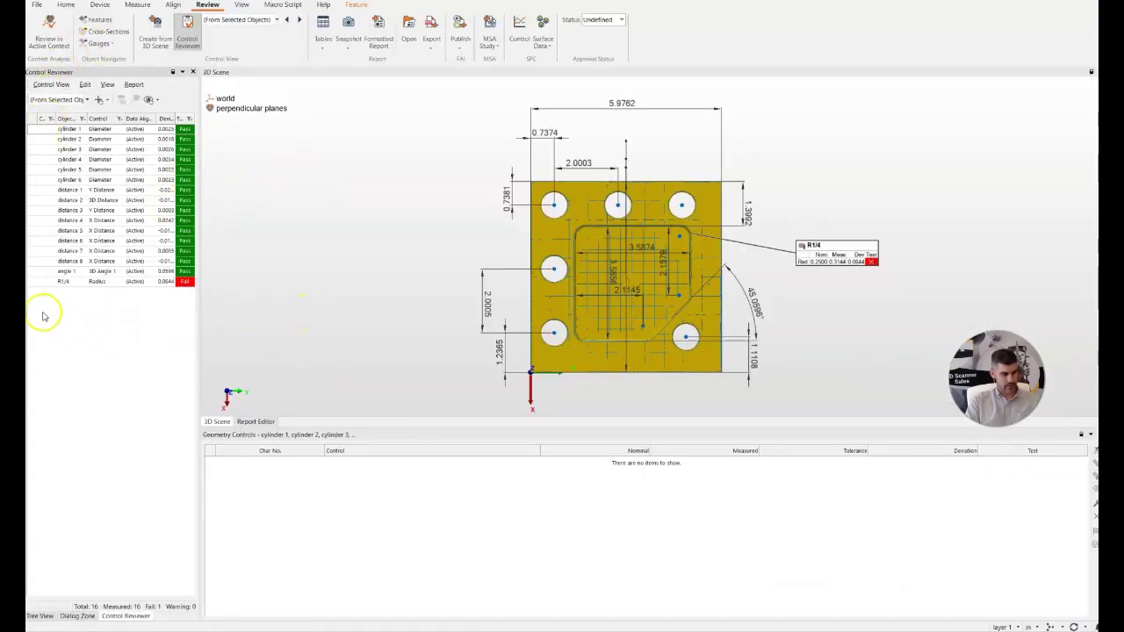
click(68, 193)
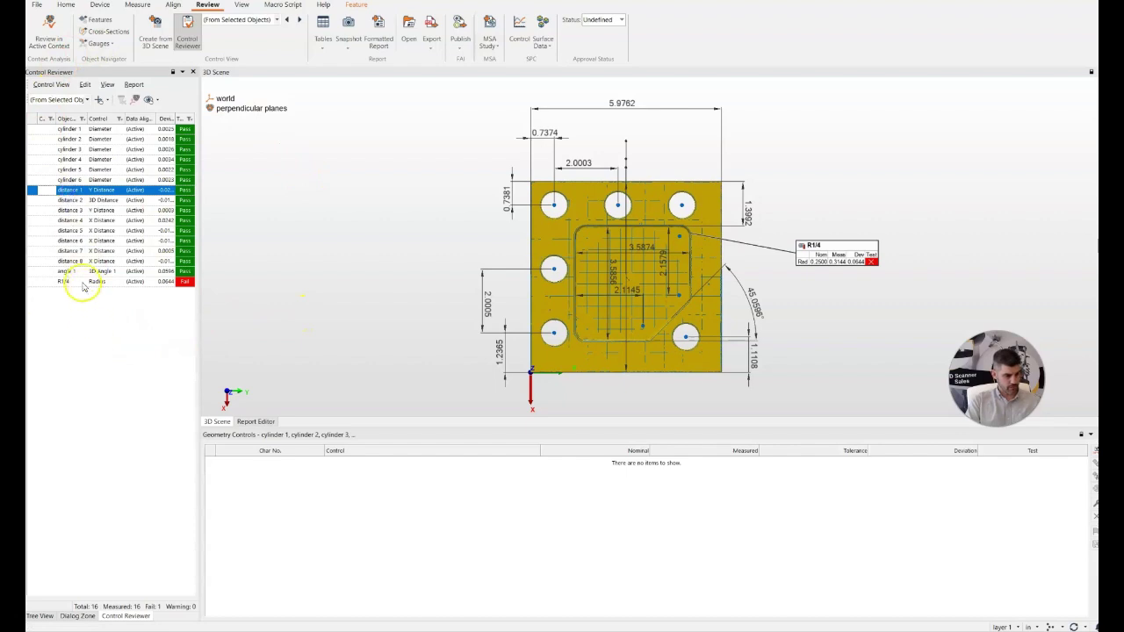
click(75, 130)
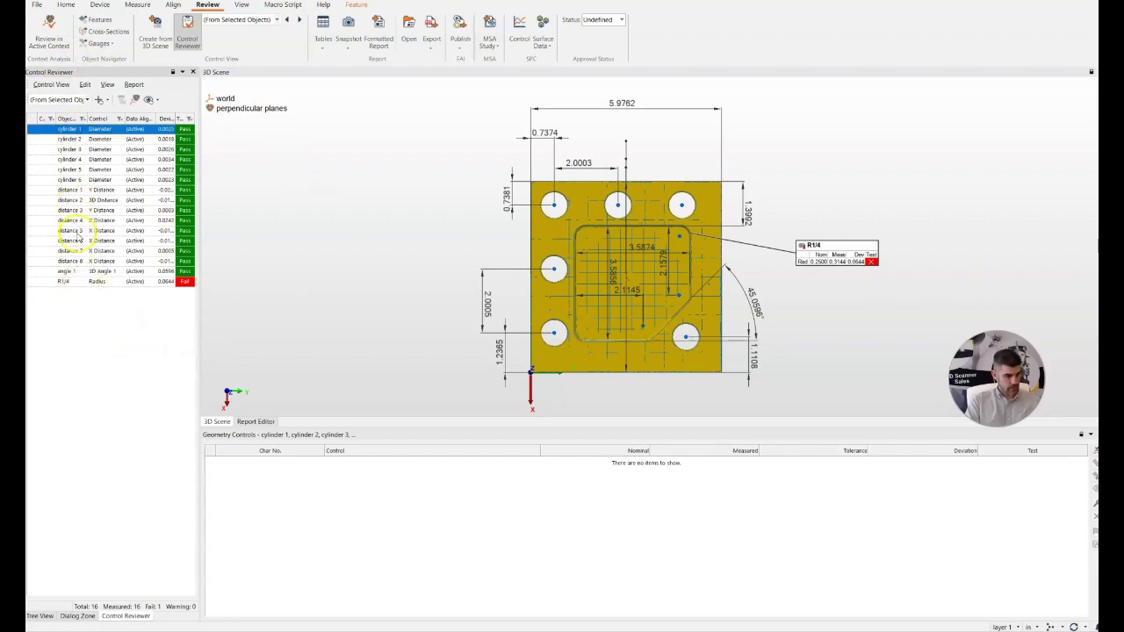
shift+click(66, 282)
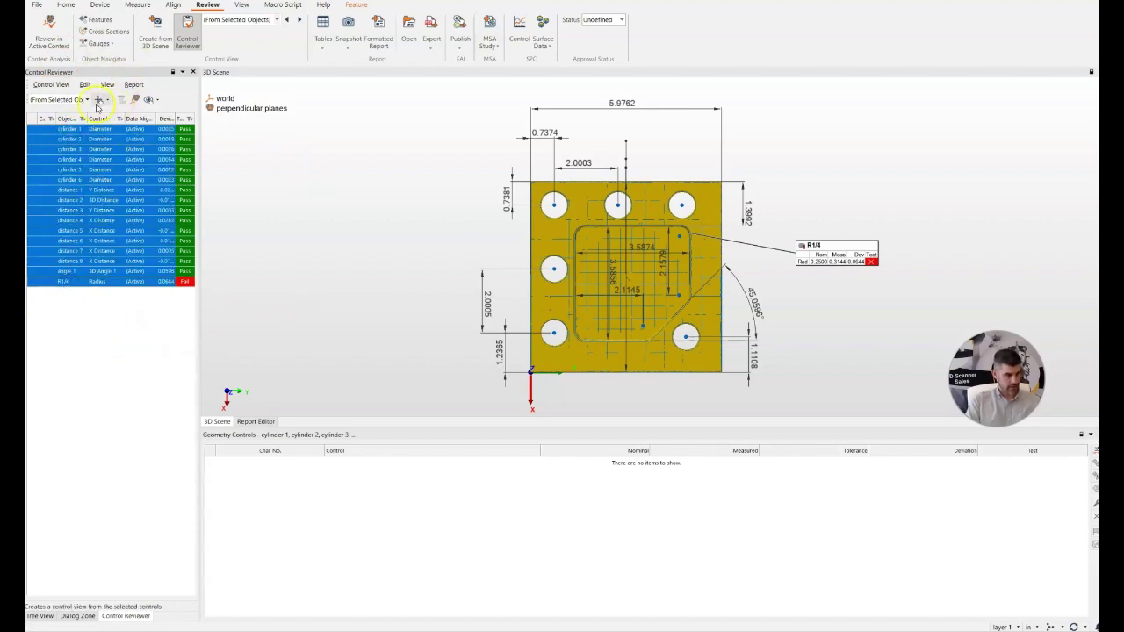
click(99, 99)
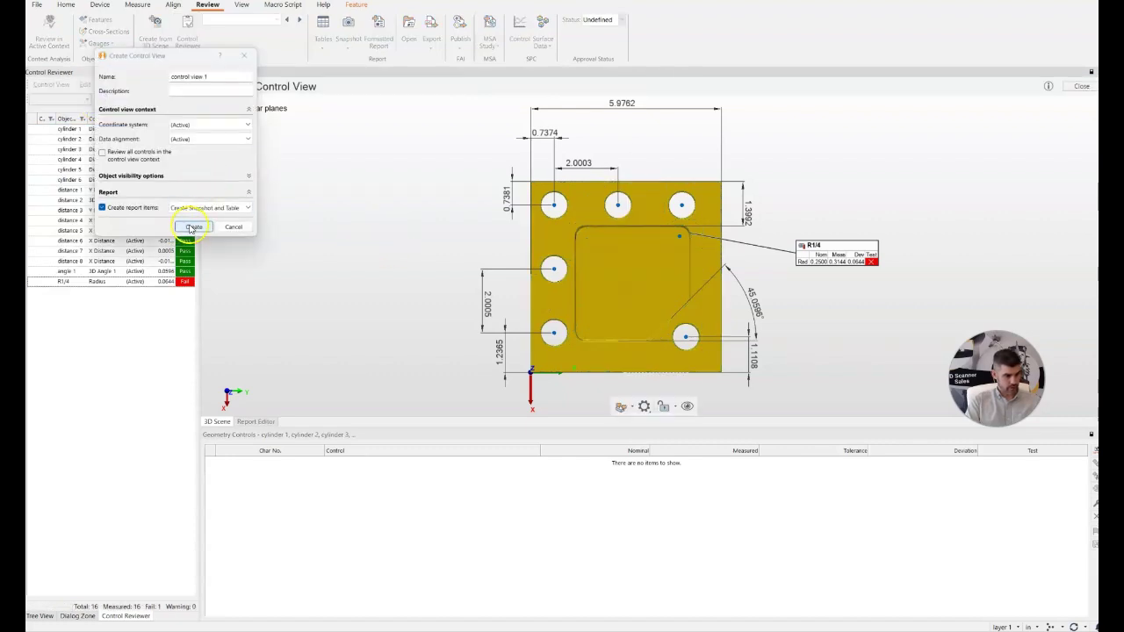
click(193, 227)
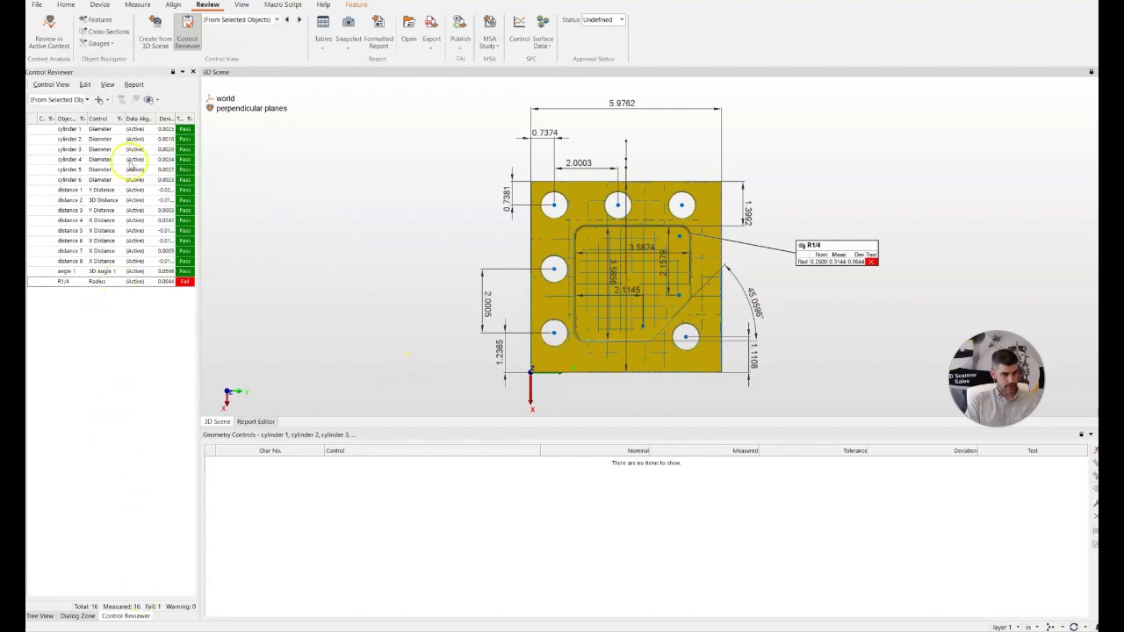
Step: Close the control review, open report 1, and examine the control view's snapshot and results table
click(192, 72)
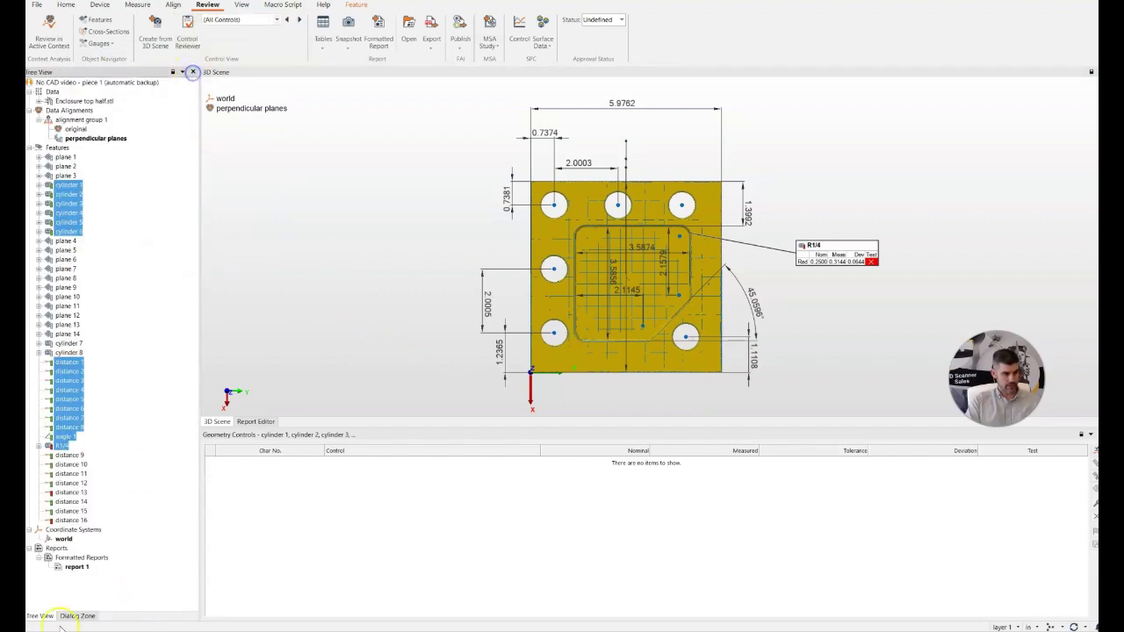
double_click(76, 566)
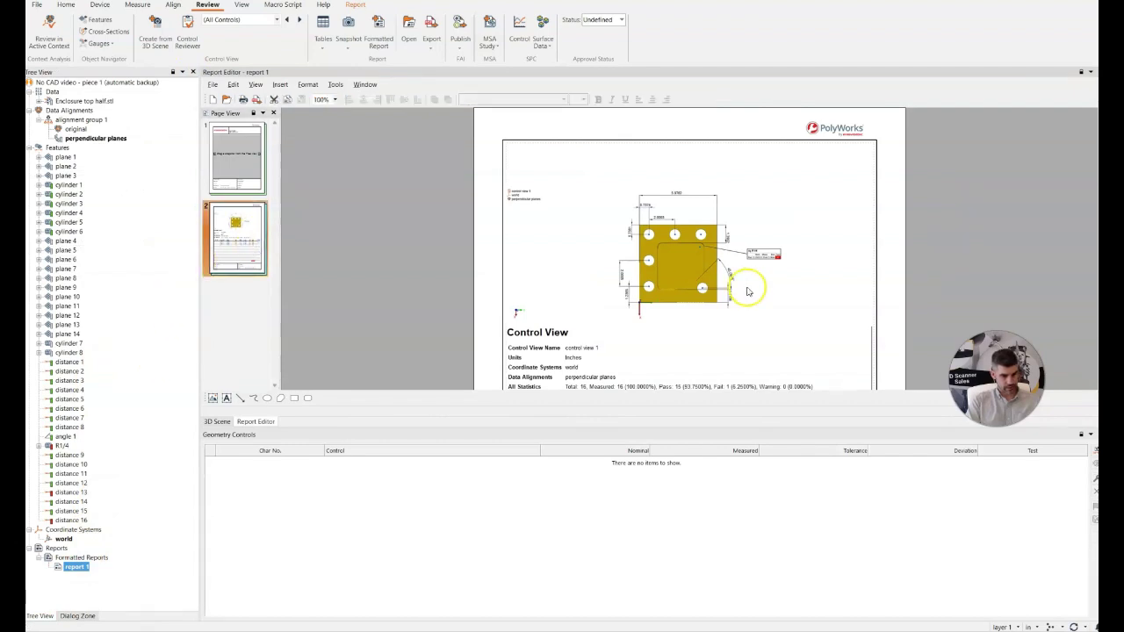
scroll(728, 276, down, 2)
scroll(738, 255, up, 3)
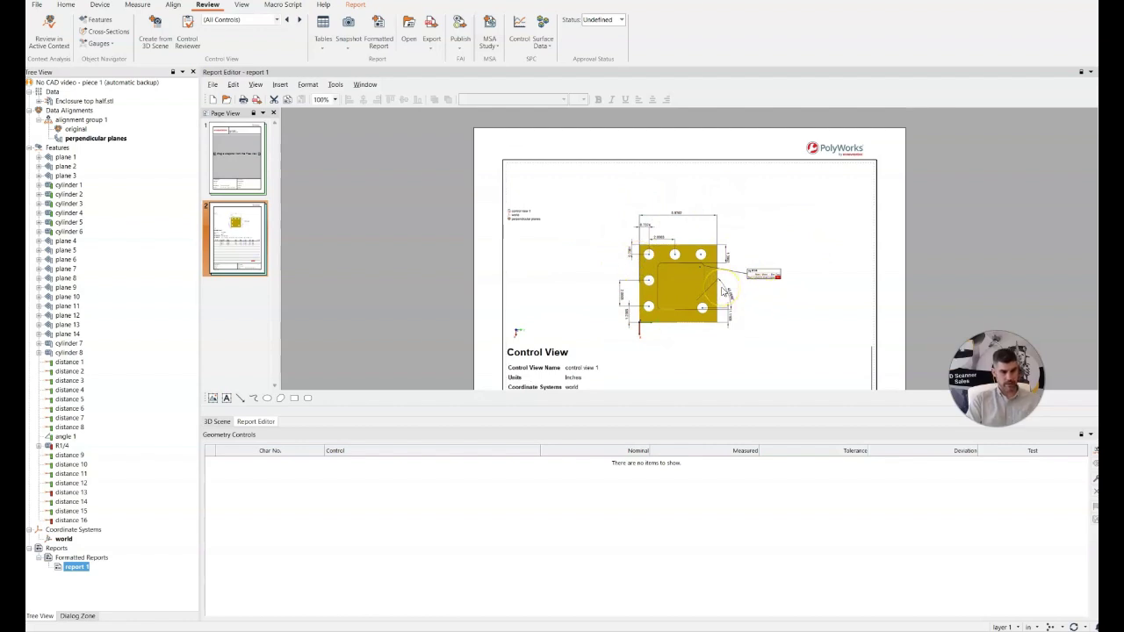
scroll(716, 298, down, 5)
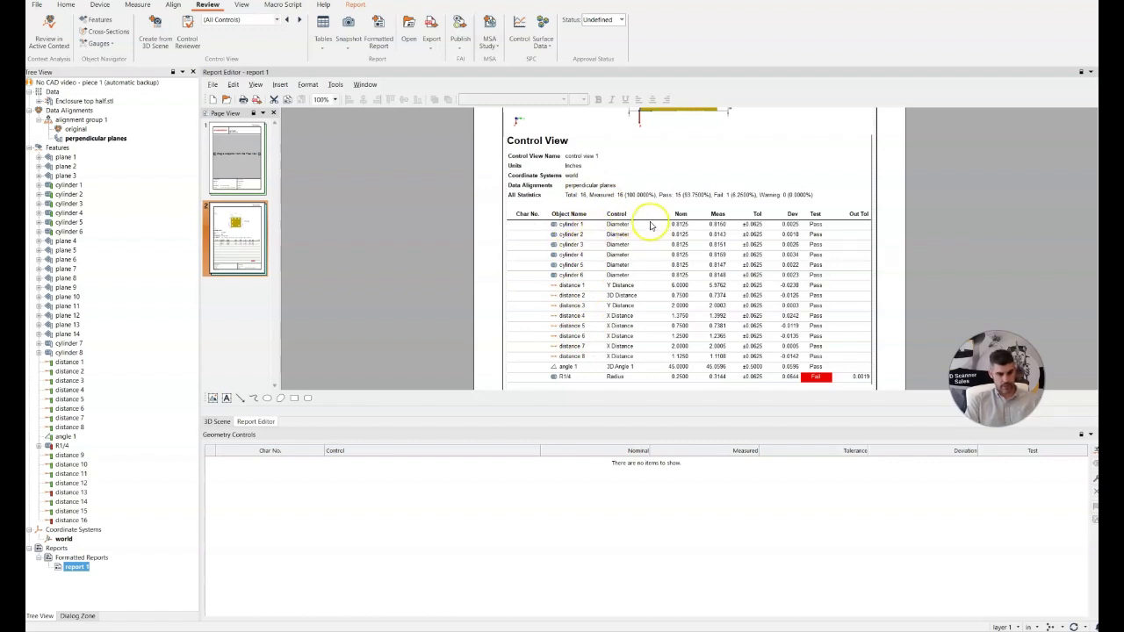
scroll(629, 342, down, 1)
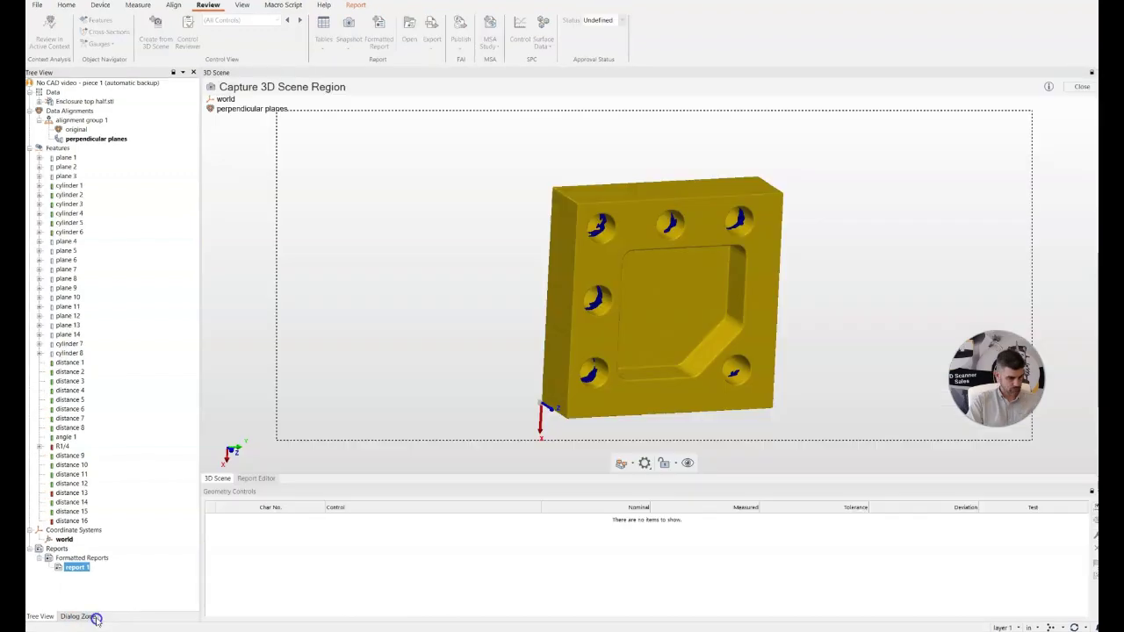
Step: Capture the 3D scene region showing the tilted enclosure half as the picture on the report's cover page
click(77, 616)
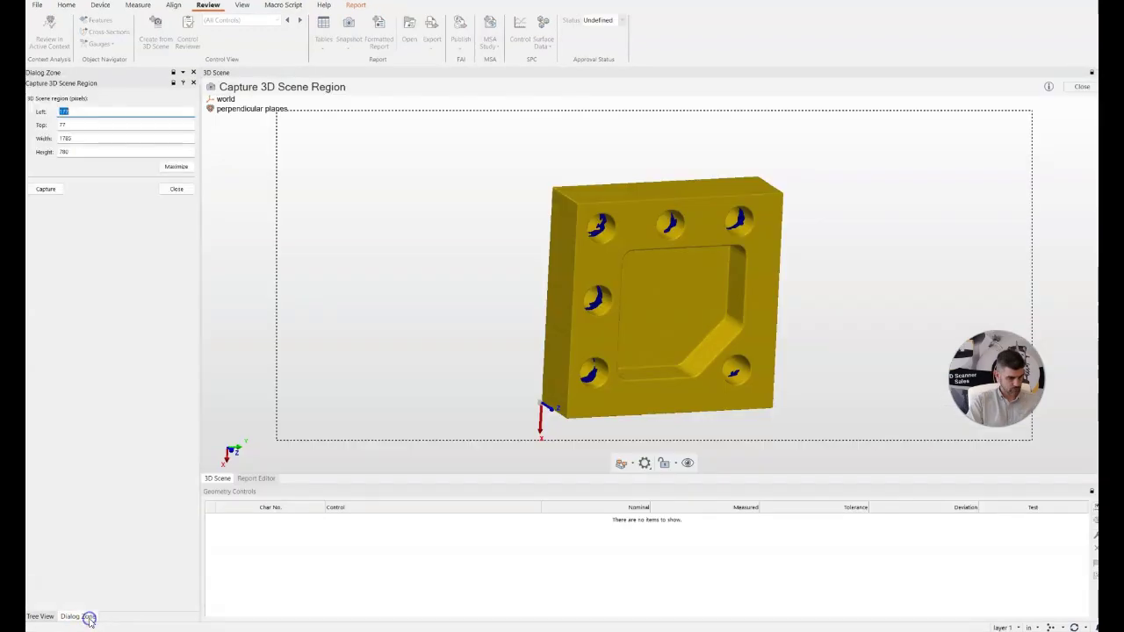
click(42, 191)
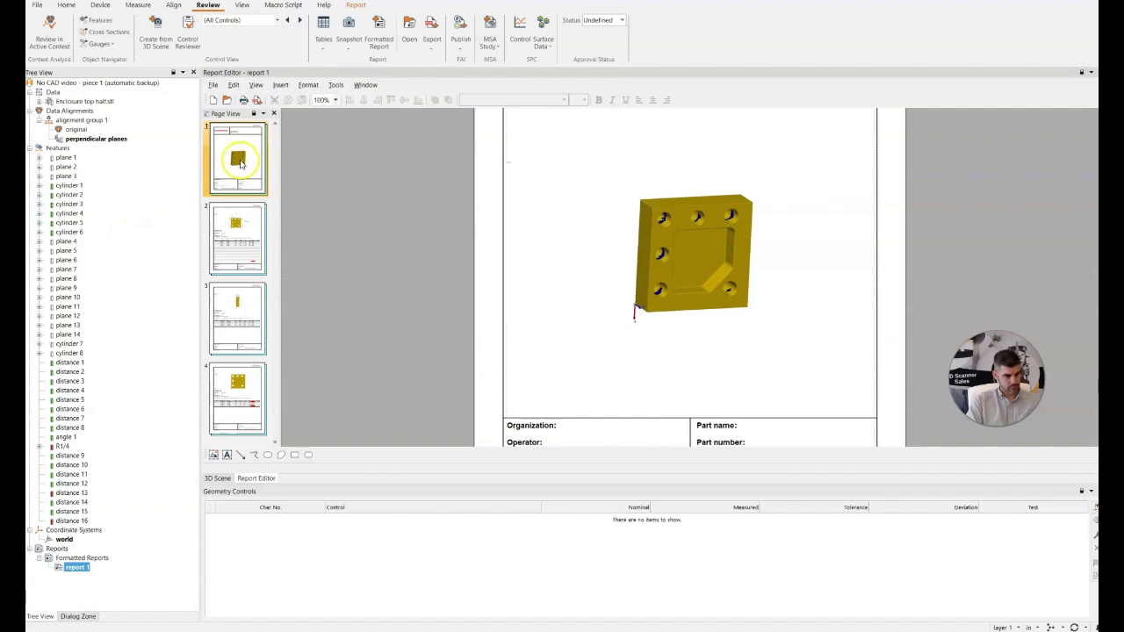